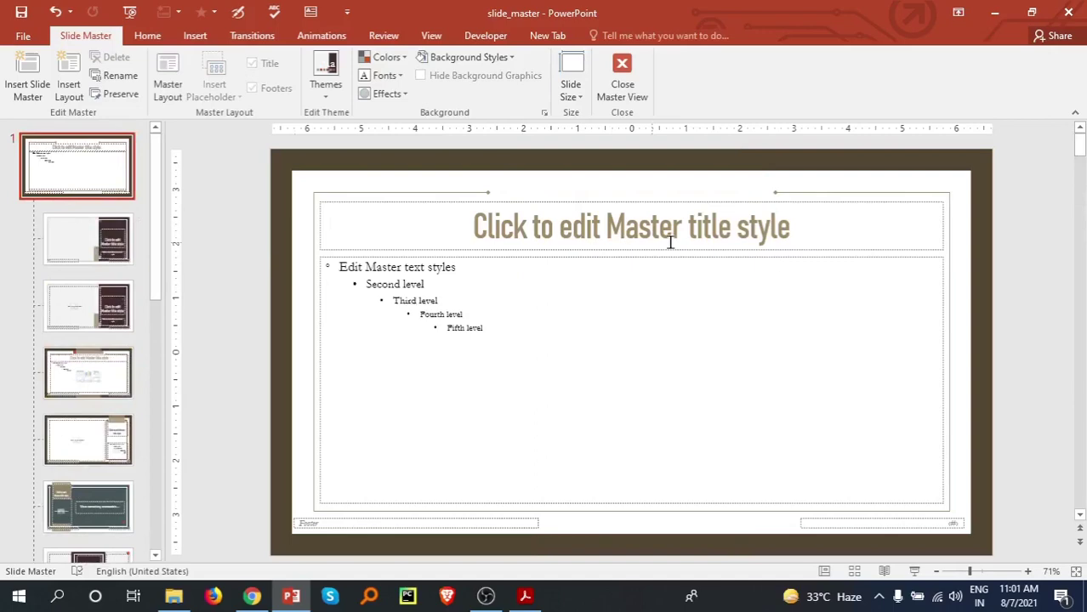
- Select the title placeholder on the master slide in Slide Master view
{"action": "left_click", "coordinate": [733, 243]}
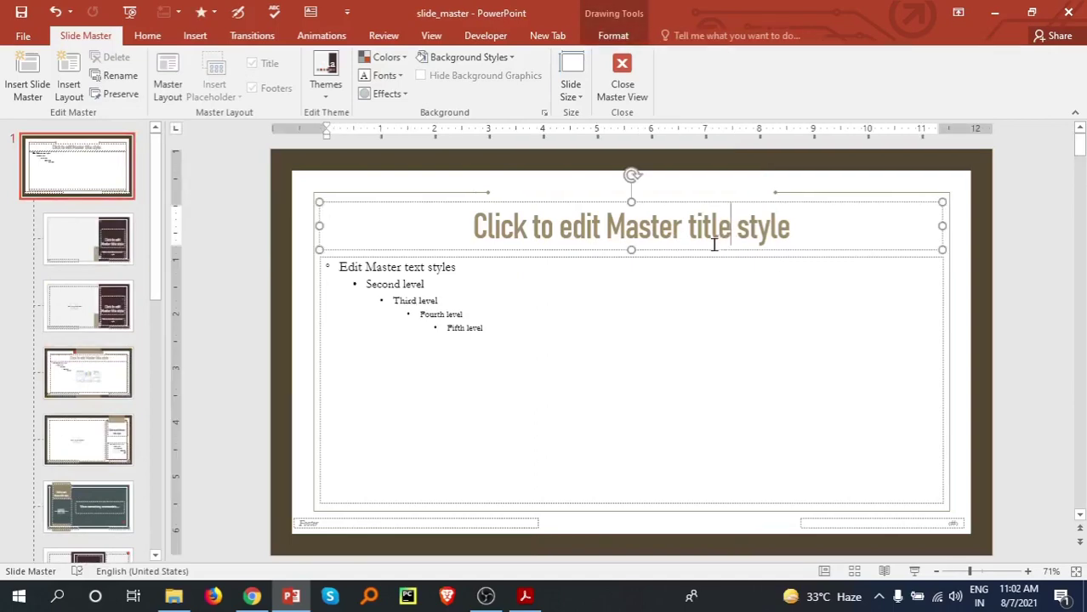
- Change the master title text font to Bahnschrift SemiBold Condensed
{"action": "triple_click", "coordinate": [618, 230]}
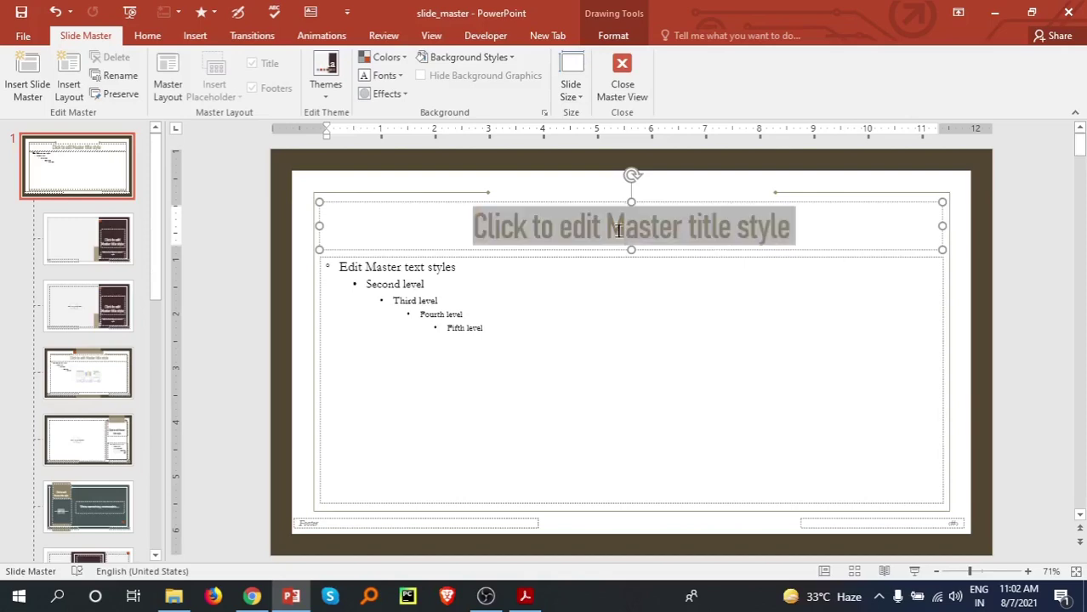
{"action": "left_click", "coordinate": [148, 39]}
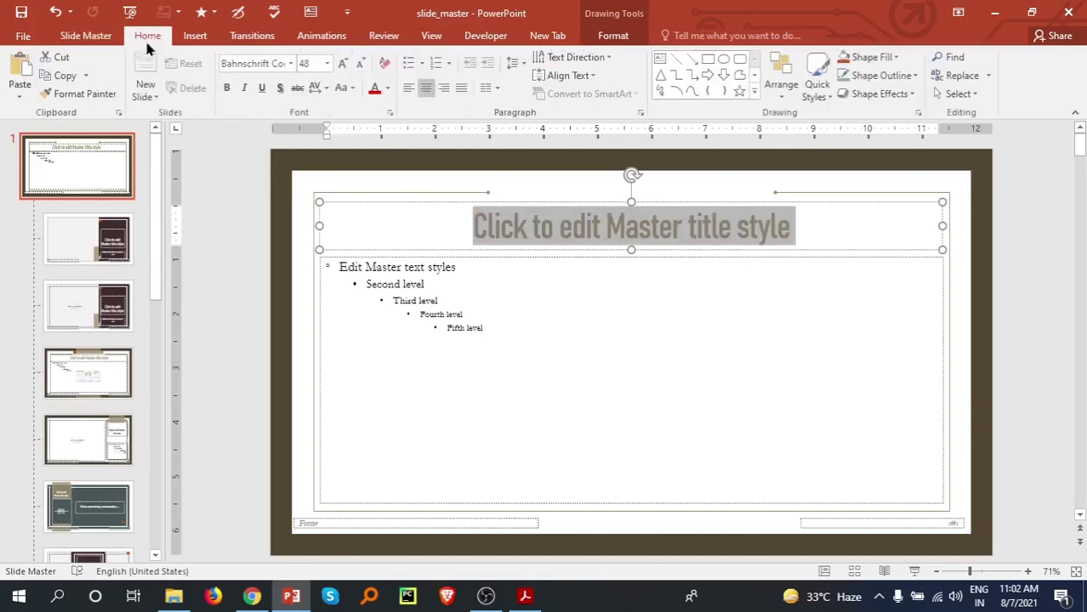
{"action": "left_click", "coordinate": [290, 63]}
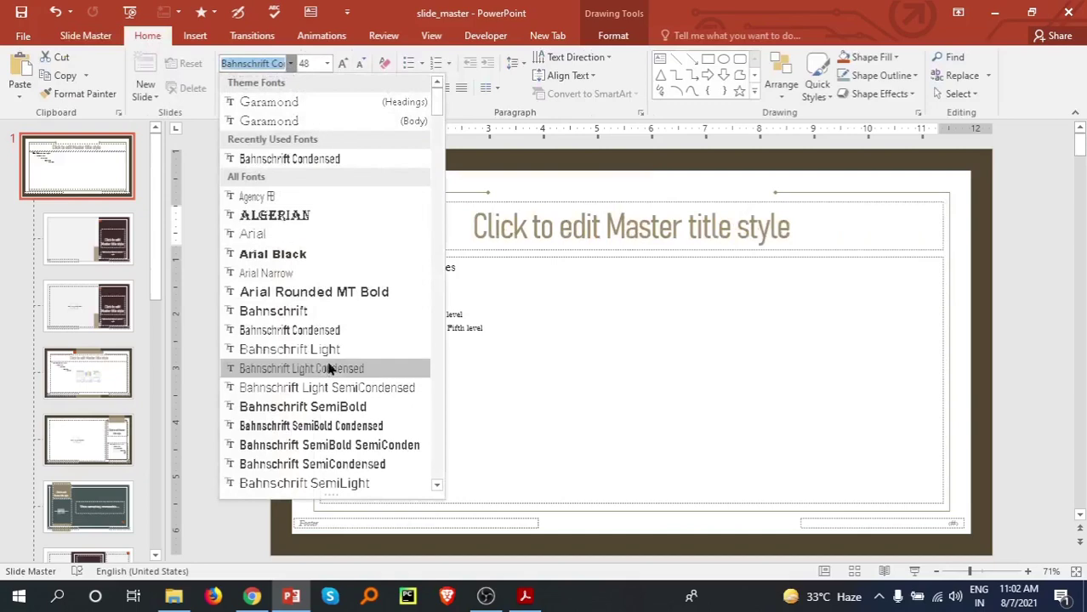
{"action": "left_click", "coordinate": [361, 427]}
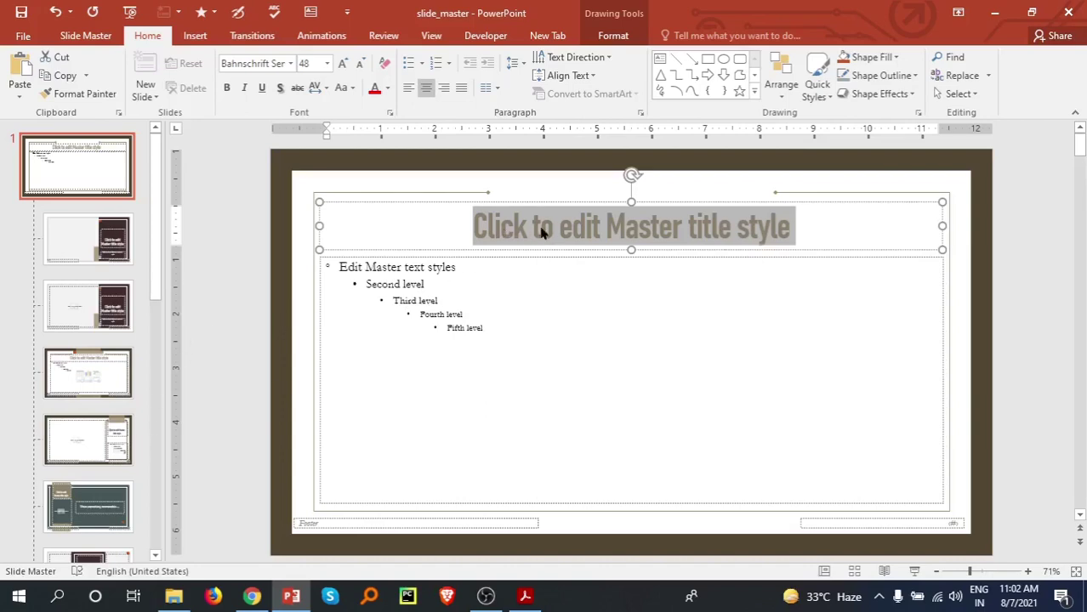
{"action": "left_click", "coordinate": [616, 226]}
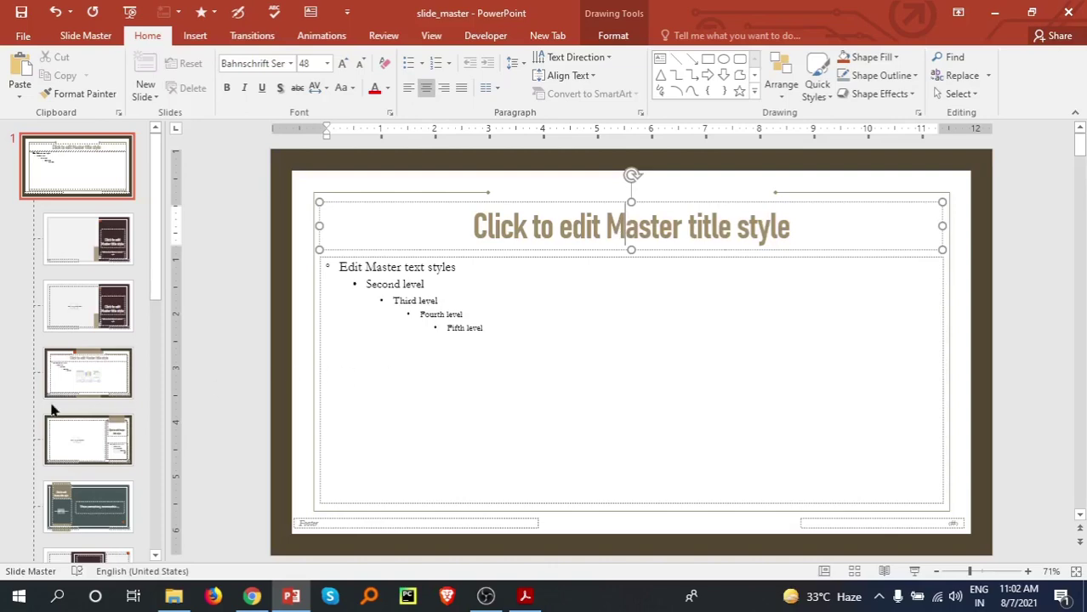
{"action": "scroll", "coordinate": [53, 409], "scroll_direction": "down", "scroll_amount": 2}
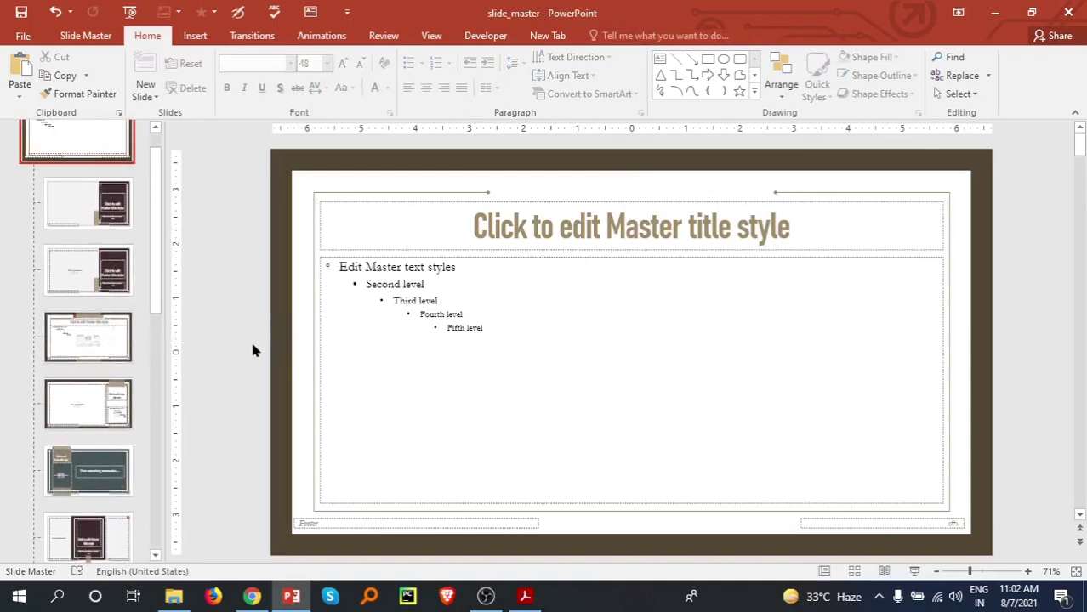
{"action": "scroll", "coordinate": [94, 170], "scroll_direction": "up", "scroll_amount": 2}
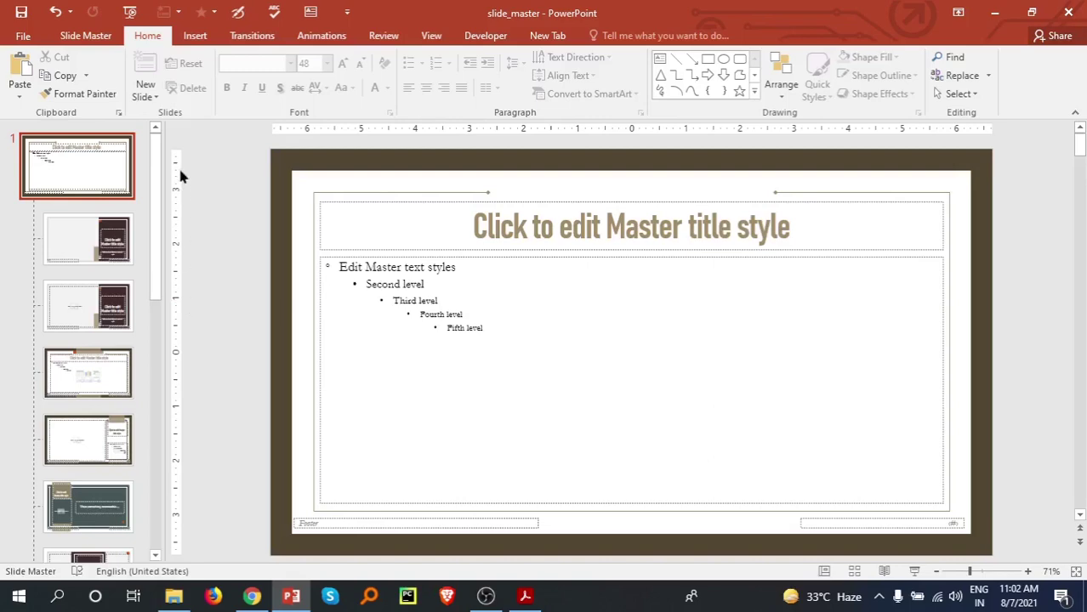
- Insert the Screenshot (508) logo picture onto the slide master
{"action": "left_click", "coordinate": [199, 37]}
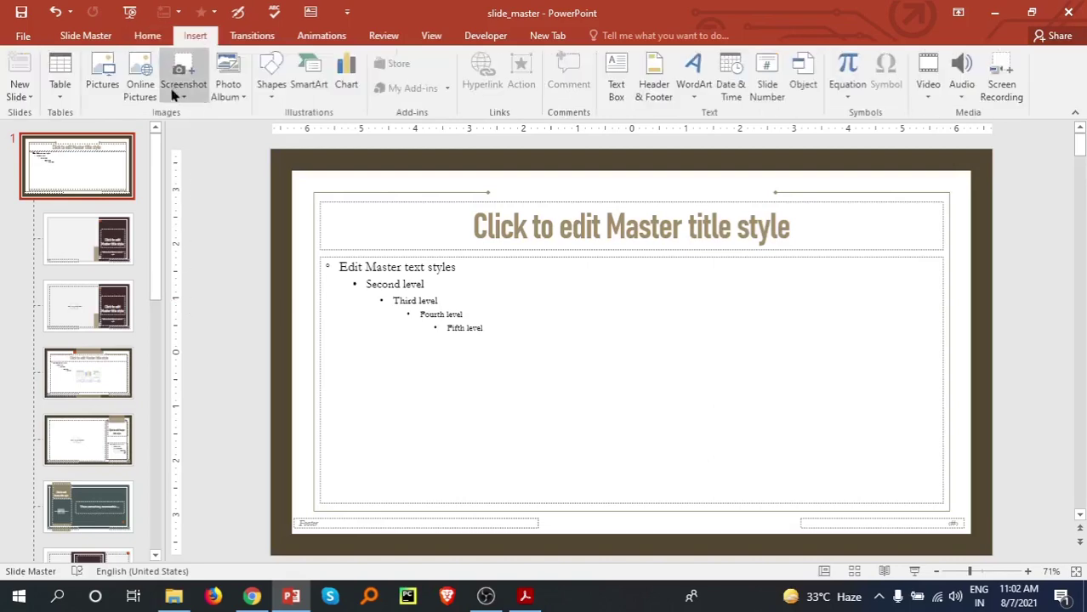
{"action": "left_click", "coordinate": [103, 89]}
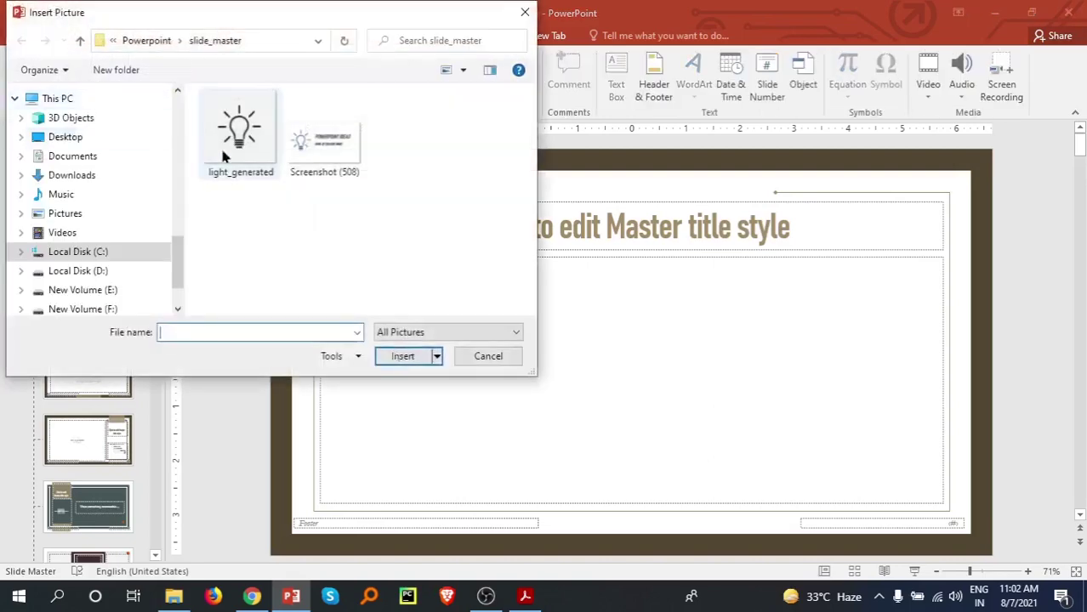
{"action": "left_click", "coordinate": [324, 136]}
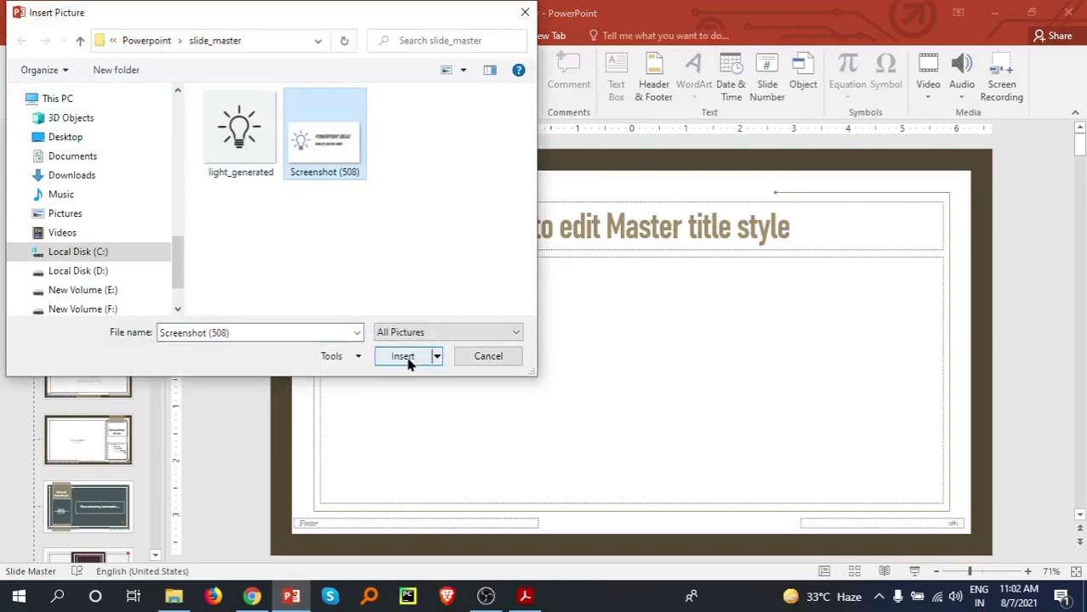
{"action": "left_click", "coordinate": [406, 360]}
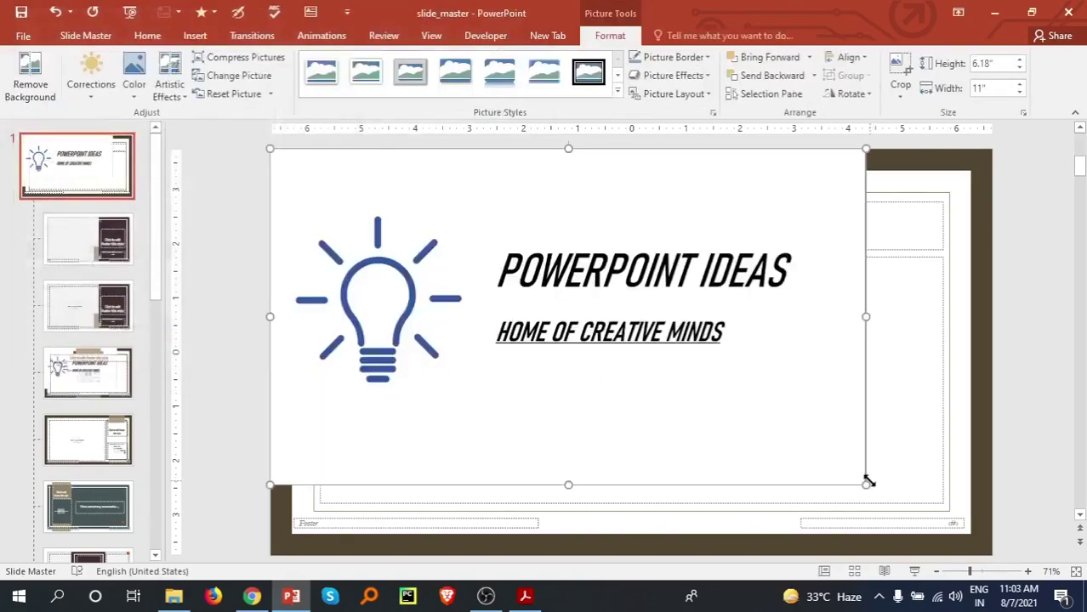
- Resize the POWERPOINT IDEAS logo into the bottom-right corner and make its white background transparent
{"action": "left_click_drag", "start_coordinate": [865, 485], "coordinate": [913, 487]}
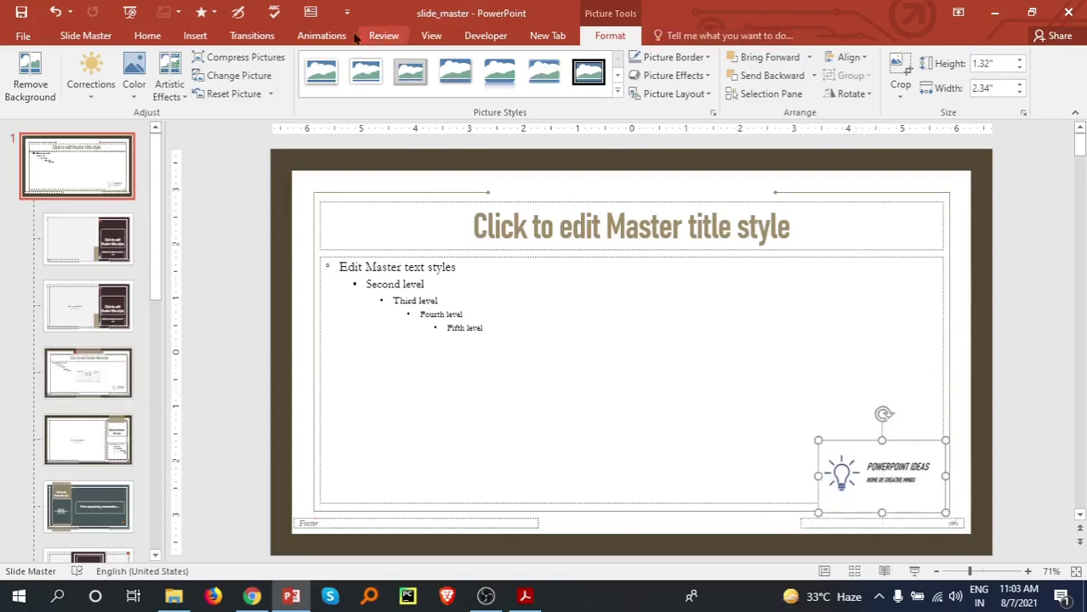
{"action": "left_click", "coordinate": [133, 85]}
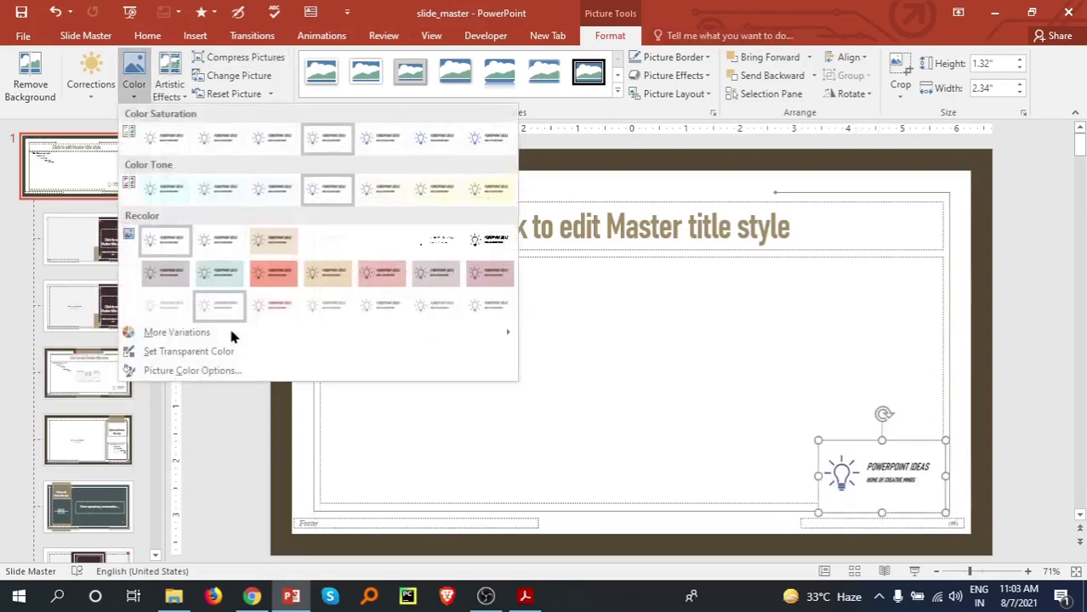
{"action": "left_click", "coordinate": [235, 352]}
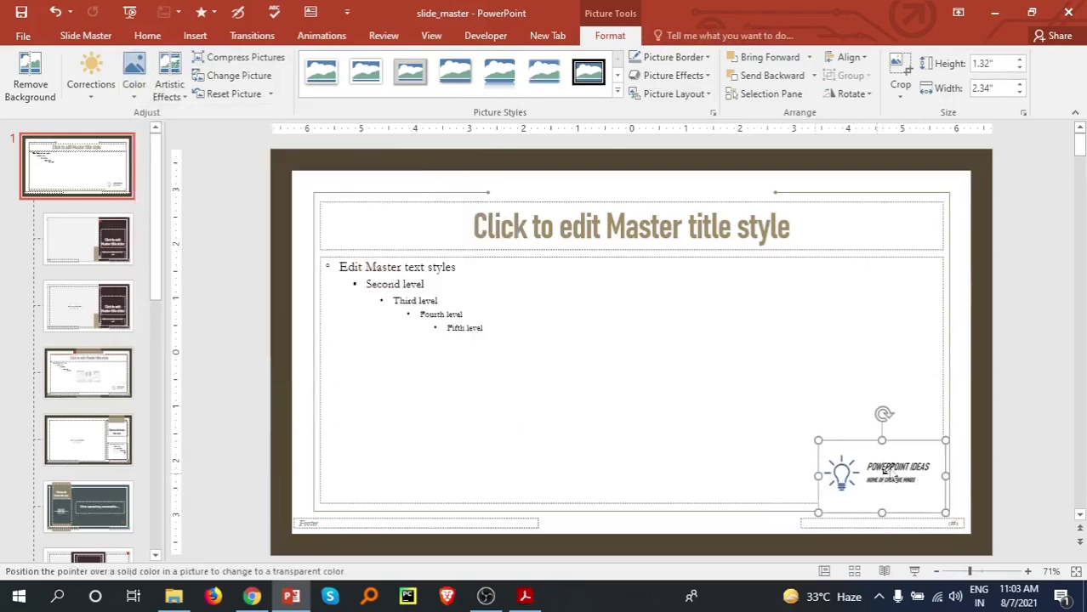
{"action": "left_click", "coordinate": [923, 456]}
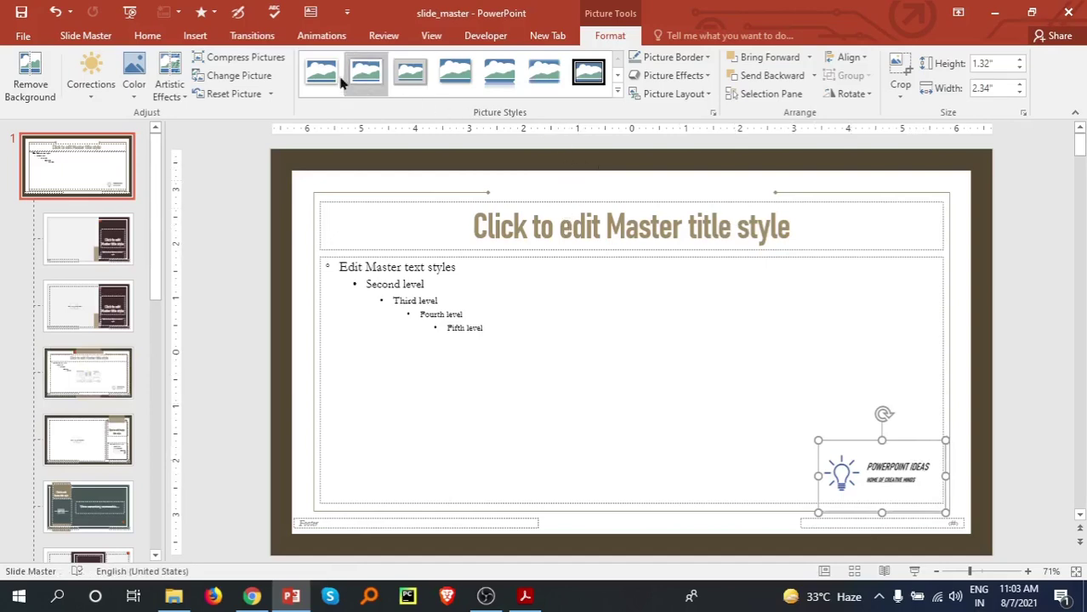
- Close Master View and check the logo on slides 2–5, the Thank You slide and the quote slide
{"action": "left_click", "coordinate": [85, 35]}
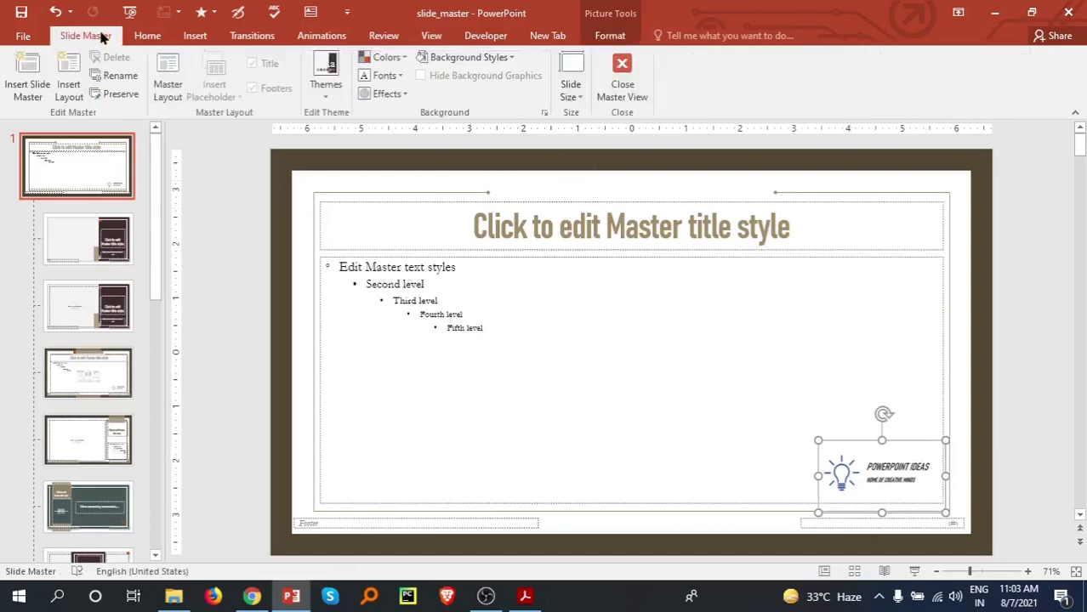
{"action": "left_click", "coordinate": [604, 101]}
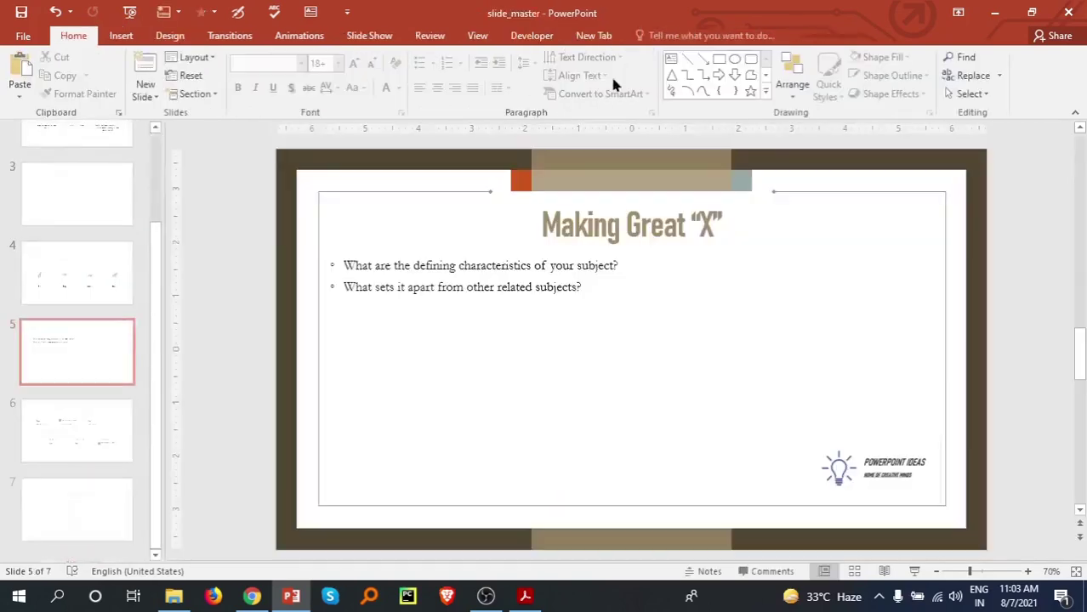
{"action": "scroll", "coordinate": [102, 340], "scroll_direction": "up", "scroll_amount": 3}
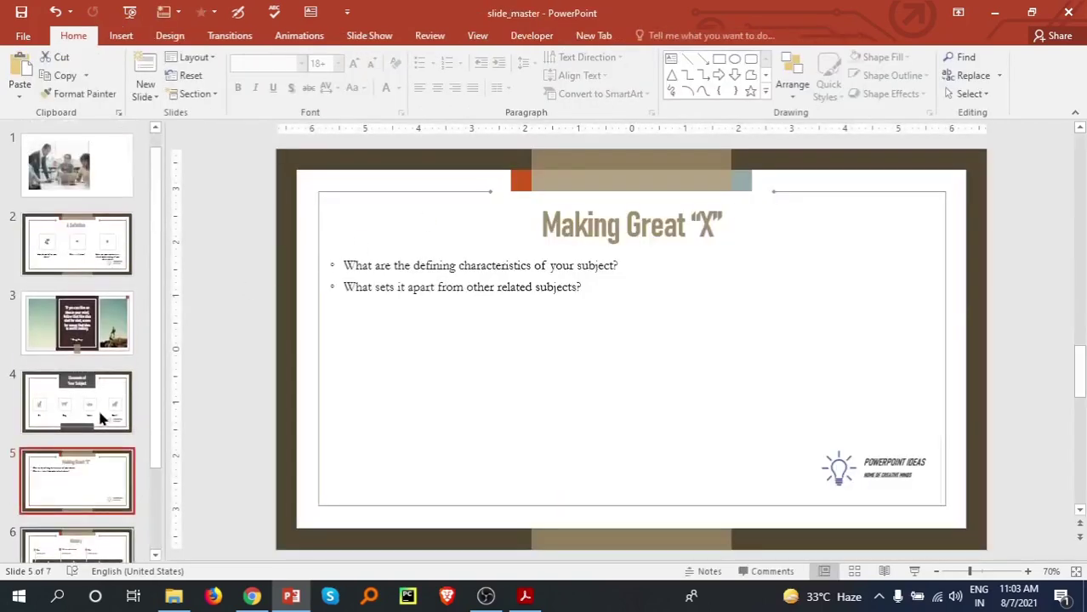
{"action": "left_click", "coordinate": [92, 248]}
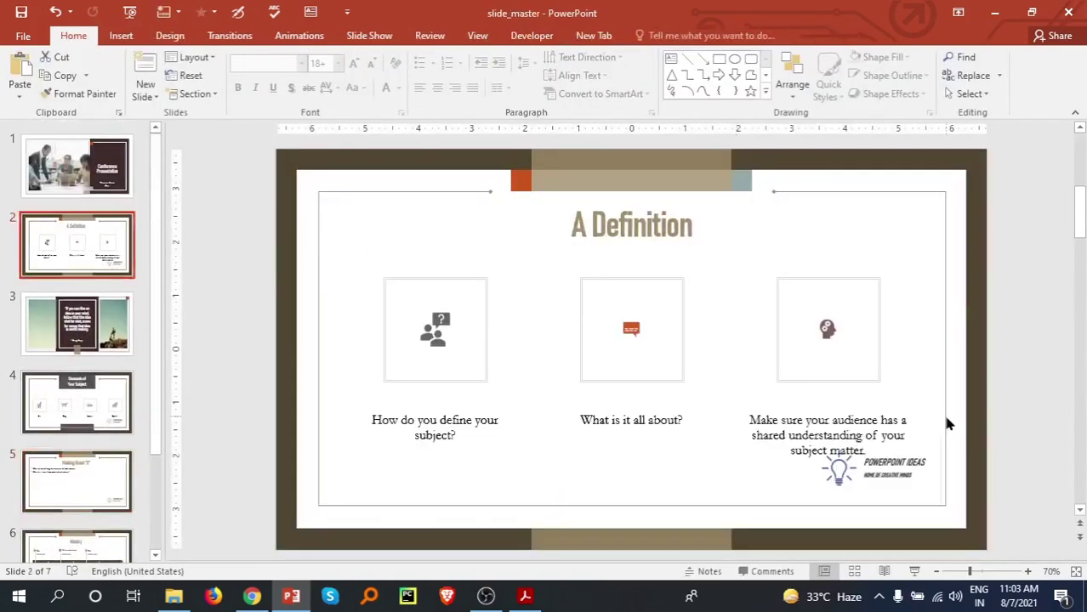
{"action": "left_click", "coordinate": [124, 349]}
{"action": "left_click", "coordinate": [114, 420]}
{"action": "left_click", "coordinate": [97, 501]}
{"action": "scroll", "coordinate": [95, 509], "scroll_direction": "down", "scroll_amount": 3}
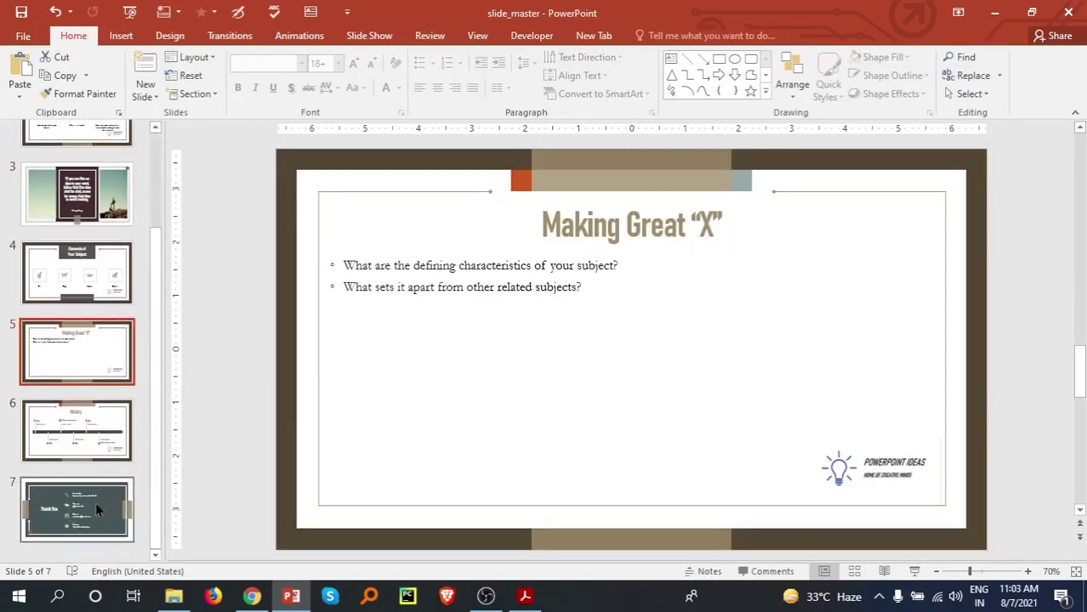
{"action": "left_click", "coordinate": [96, 508]}
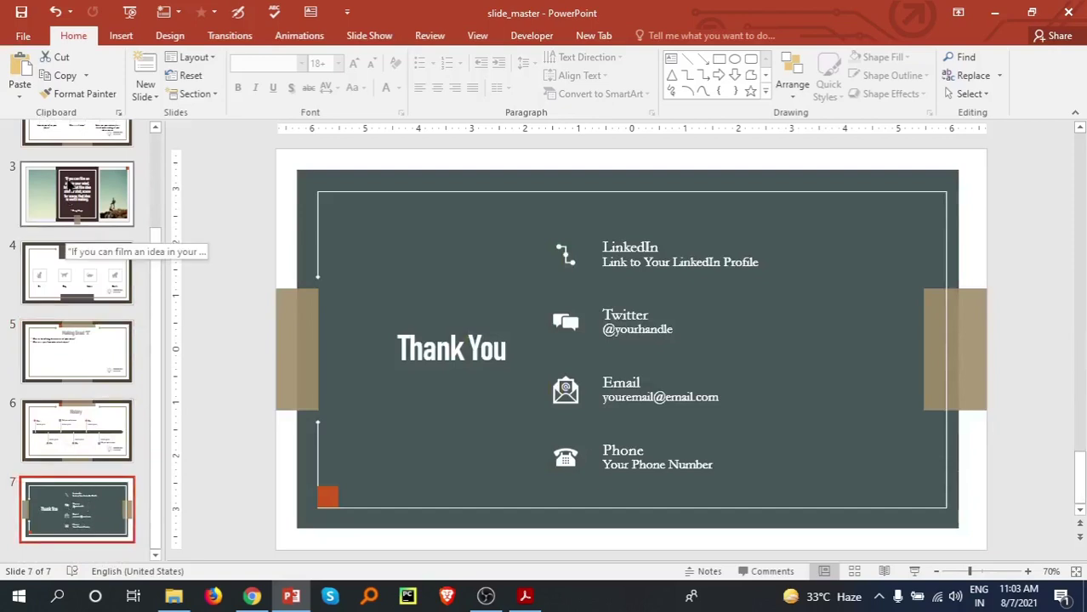
{"action": "left_click", "coordinate": [70, 185]}
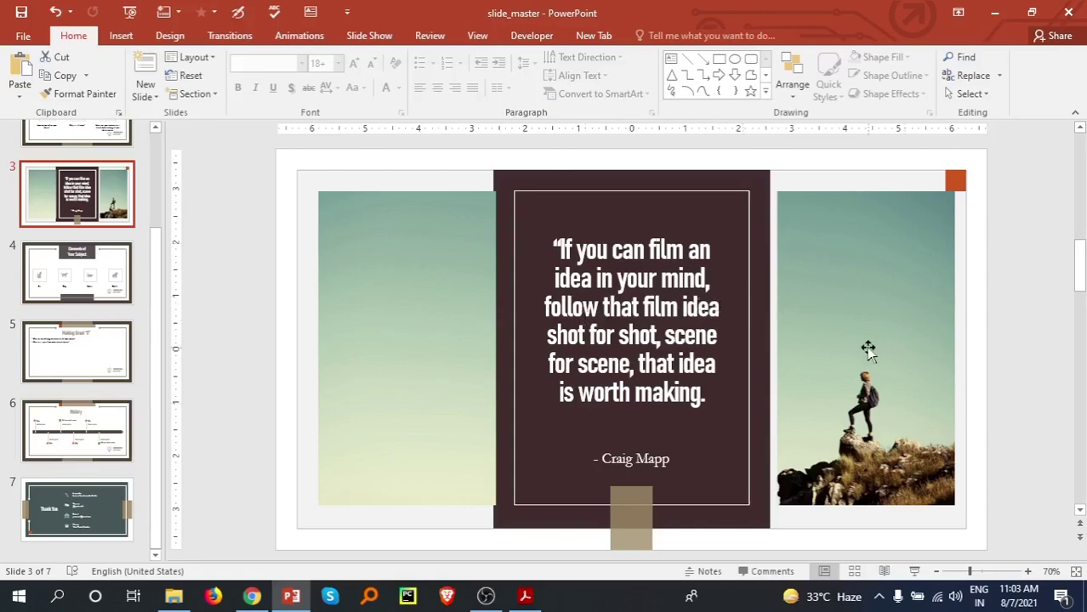
- Back in Slide Master view, narrow the last layout's dark grey background rectangle to reveal the logo
{"action": "left_click", "coordinate": [478, 36]}
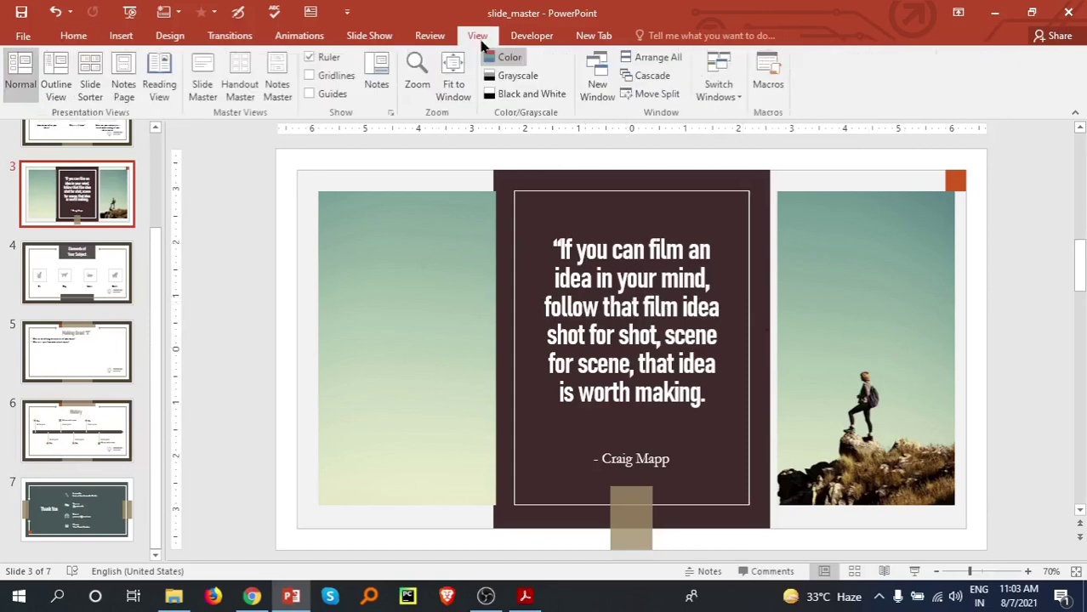
{"action": "left_click", "coordinate": [210, 95]}
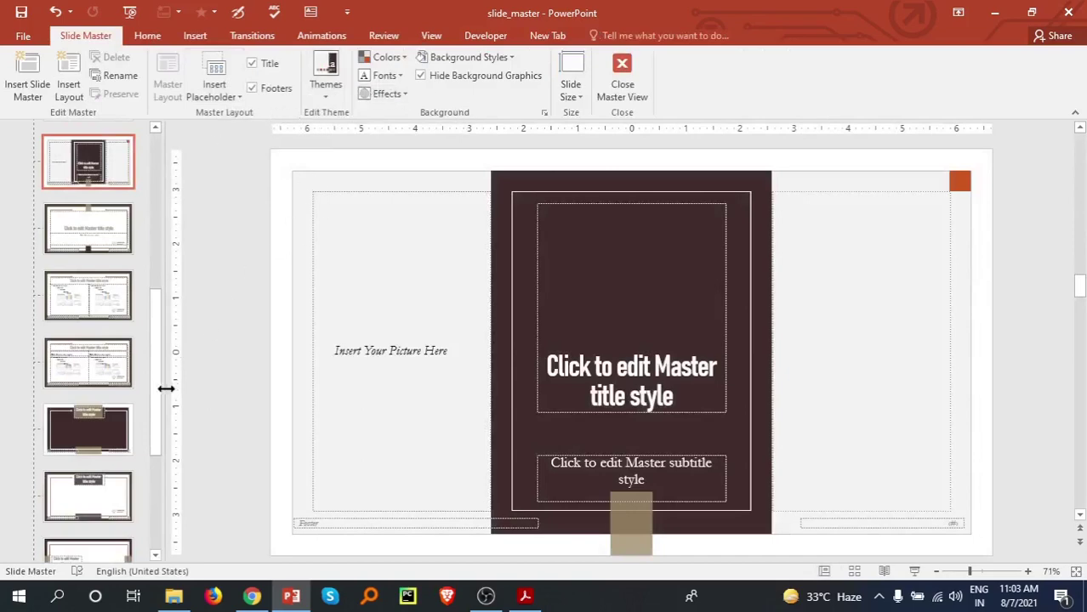
{"action": "scroll", "coordinate": [95, 476], "scroll_direction": "down", "scroll_amount": 6}
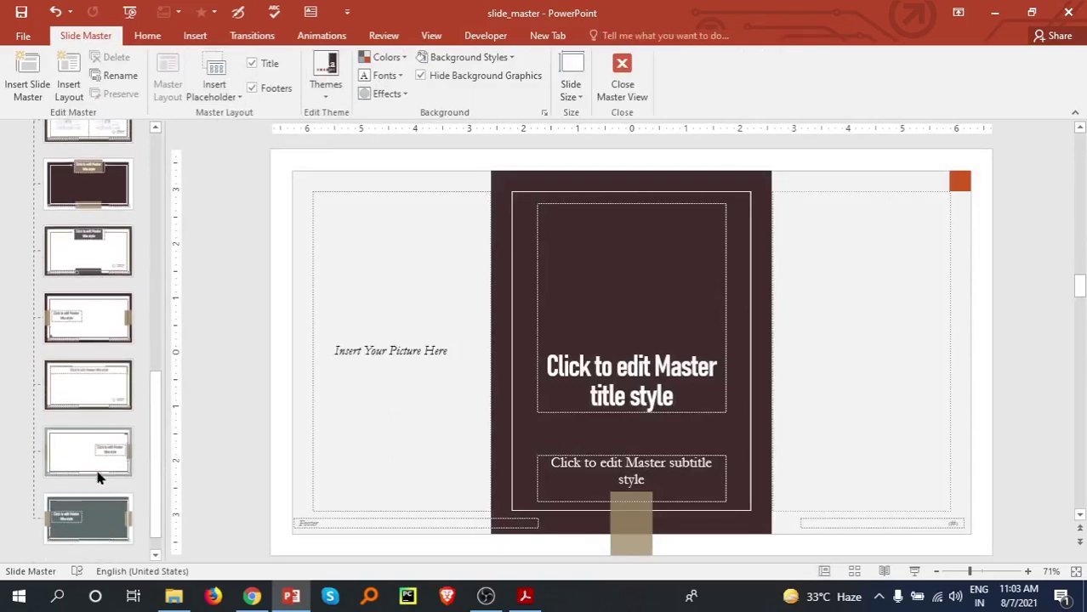
{"action": "left_click", "coordinate": [99, 513]}
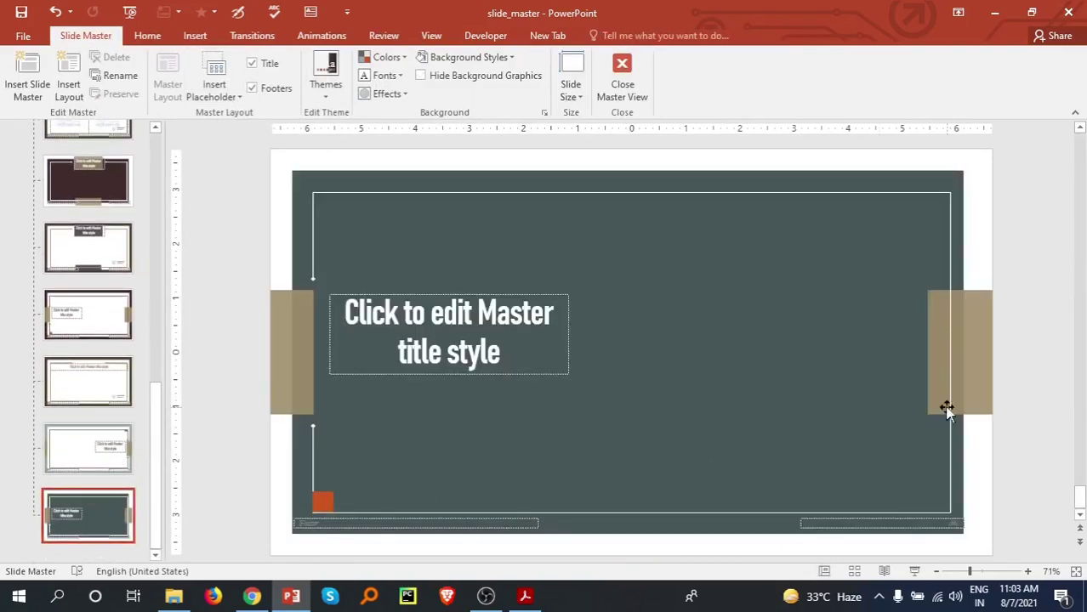
{"action": "left_click", "coordinate": [789, 364]}
{"action": "left_click_drag", "start_coordinate": [963, 349], "coordinate": [812, 348]}
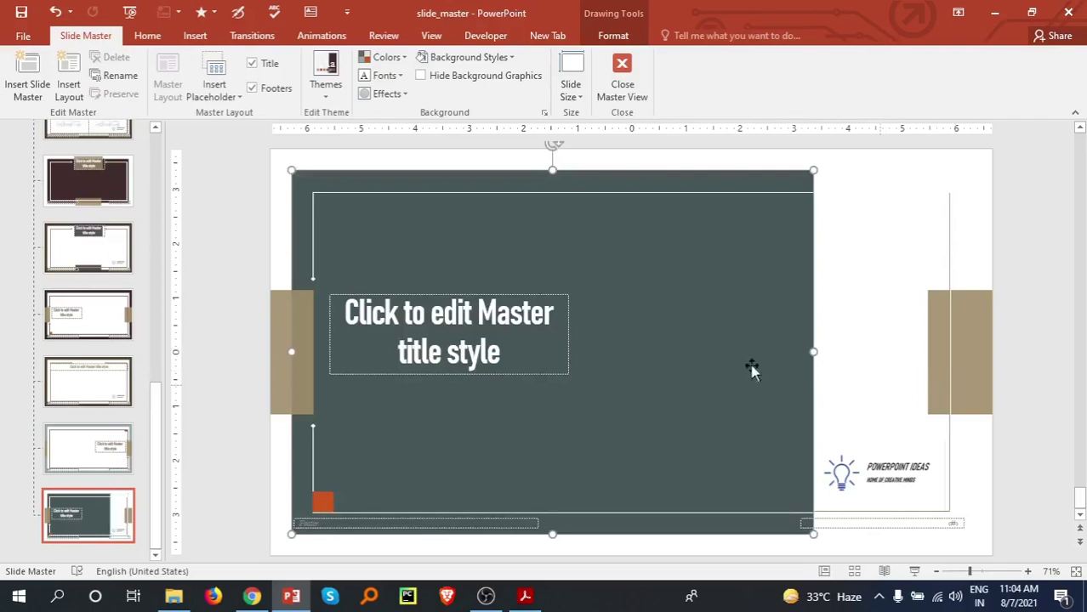
{"action": "scroll", "coordinate": [109, 413], "scroll_direction": "up", "scroll_amount": 3}
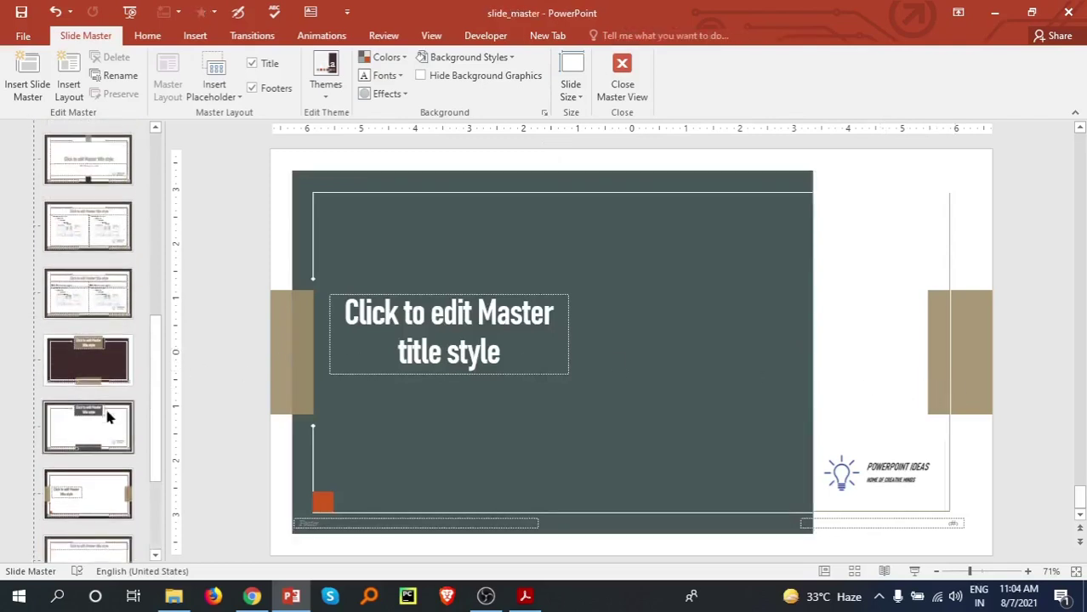
{"action": "left_click", "coordinate": [86, 354]}
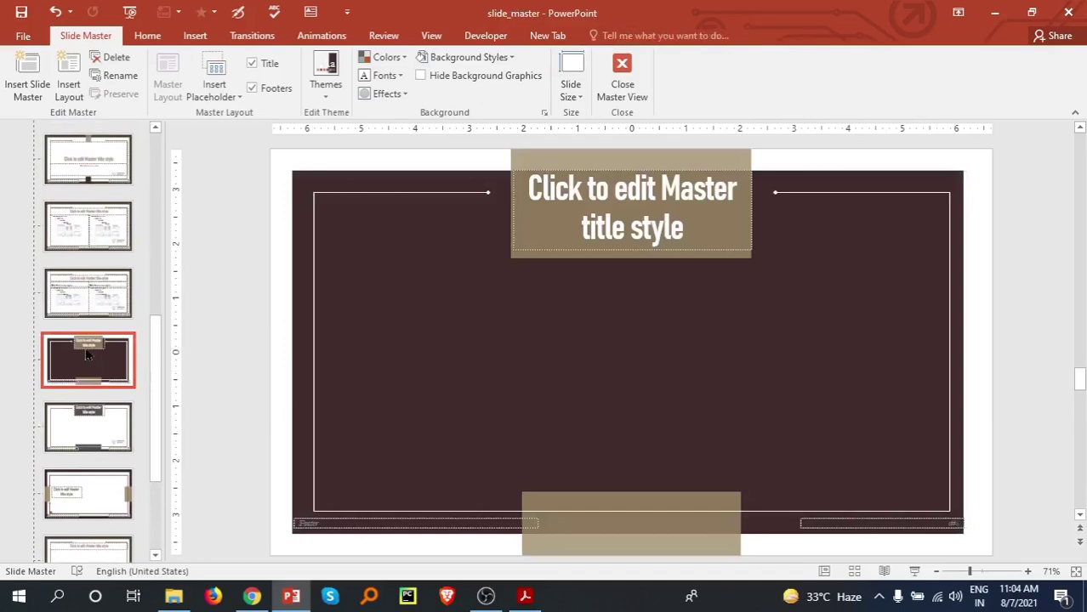
- On the portrait maroon layout, narrow the picture placeholder from its right side
{"action": "scroll", "coordinate": [87, 353], "scroll_direction": "up", "scroll_amount": 5}
{"action": "left_click", "coordinate": [98, 311]}
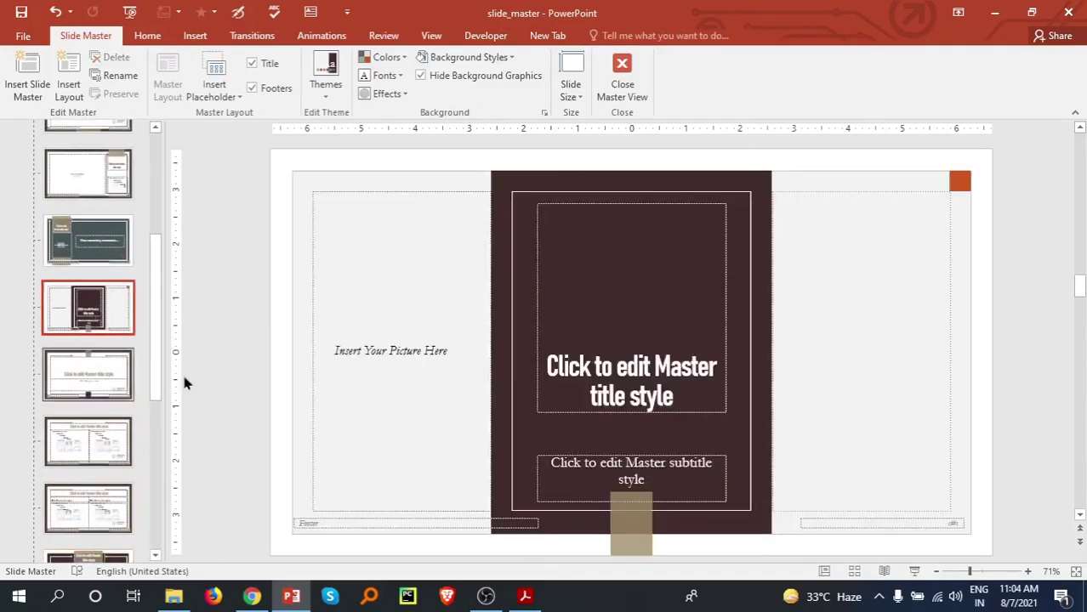
{"action": "left_click", "coordinate": [845, 372]}
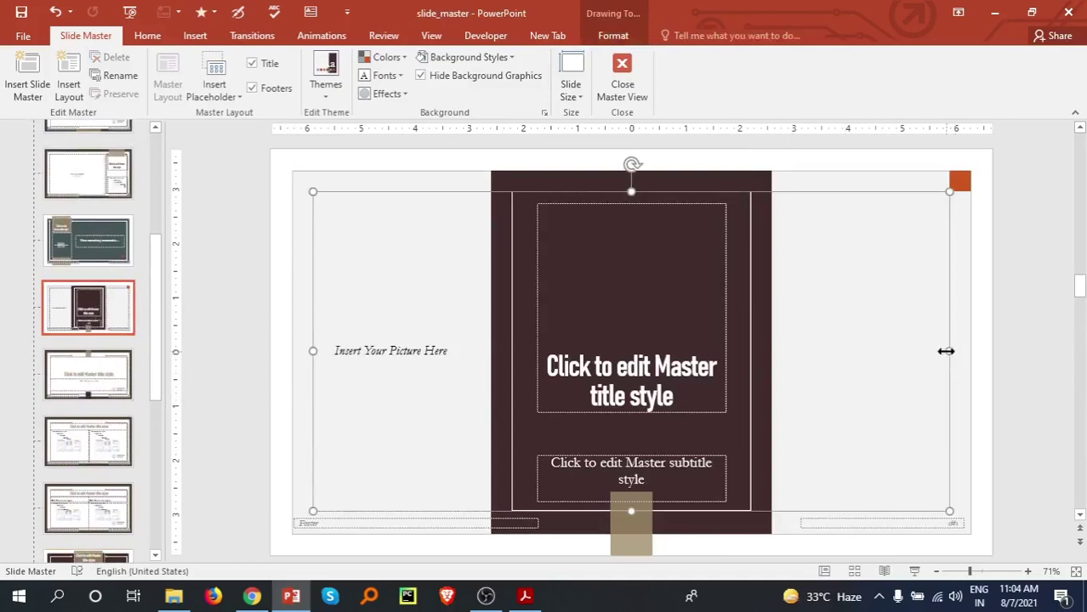
{"action": "left_click_drag", "start_coordinate": [945, 351], "coordinate": [772, 353]}
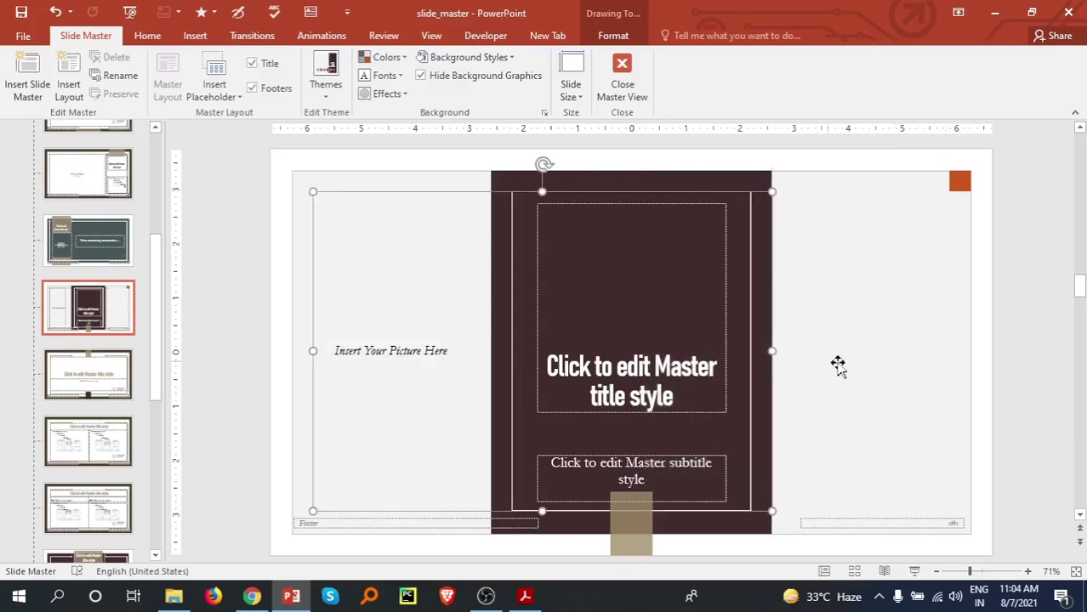
- Narrow the light background rectangle toward the maroon panel and close Master View
{"action": "left_click", "coordinate": [942, 372]}
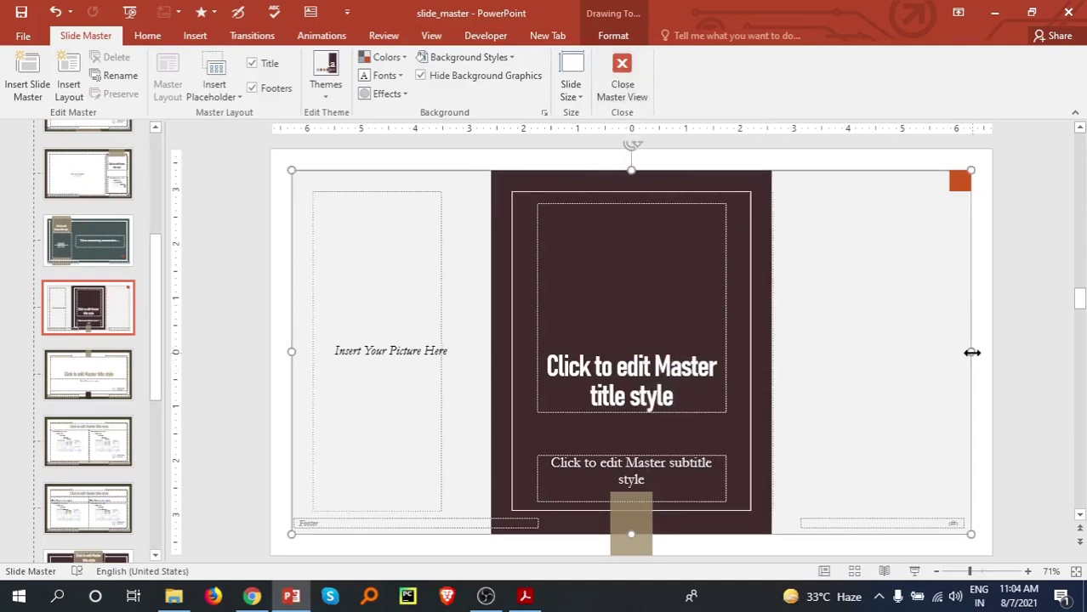
{"action": "left_click_drag", "start_coordinate": [966, 353], "coordinate": [779, 347]}
{"action": "left_click", "coordinate": [633, 80]}
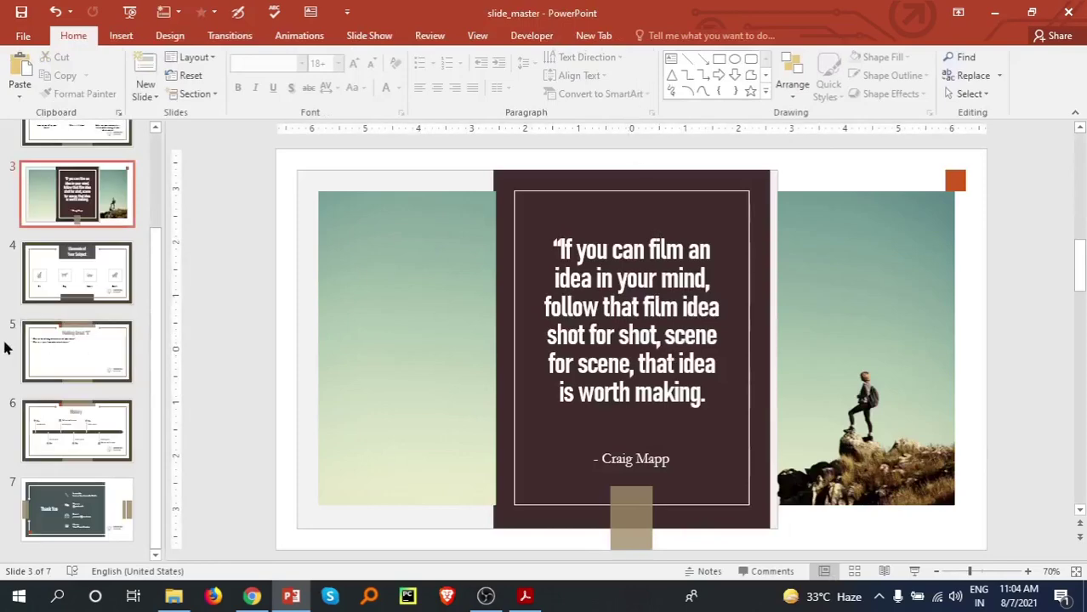
{"action": "scroll", "coordinate": [7, 347], "scroll_direction": "up", "scroll_amount": 3}
{"action": "scroll", "coordinate": [87, 415], "scroll_direction": "down", "scroll_amount": 1}
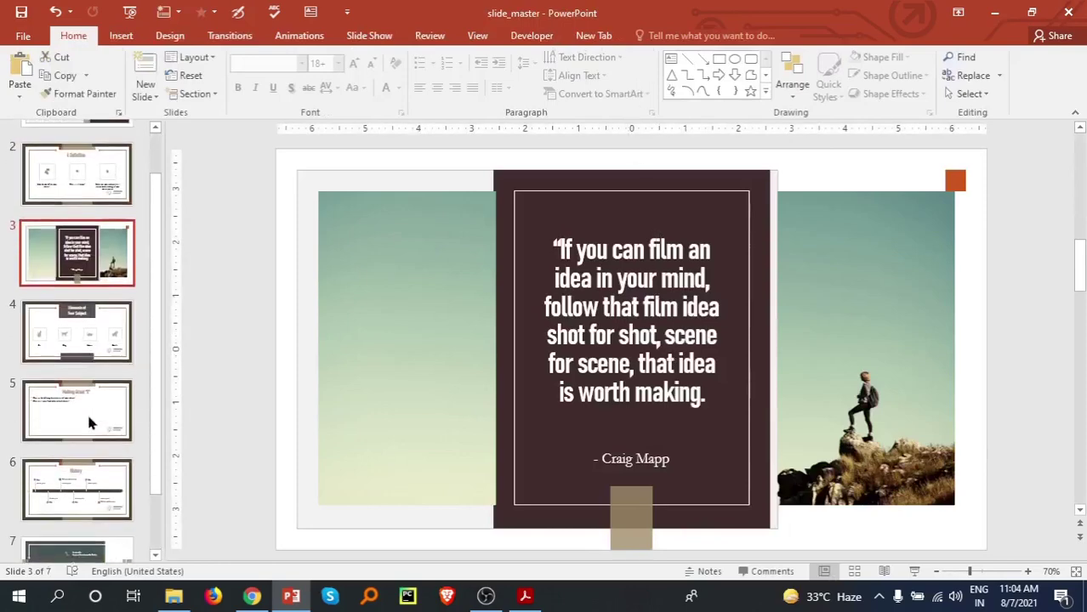
{"action": "scroll", "coordinate": [98, 391], "scroll_direction": "up", "scroll_amount": 1}
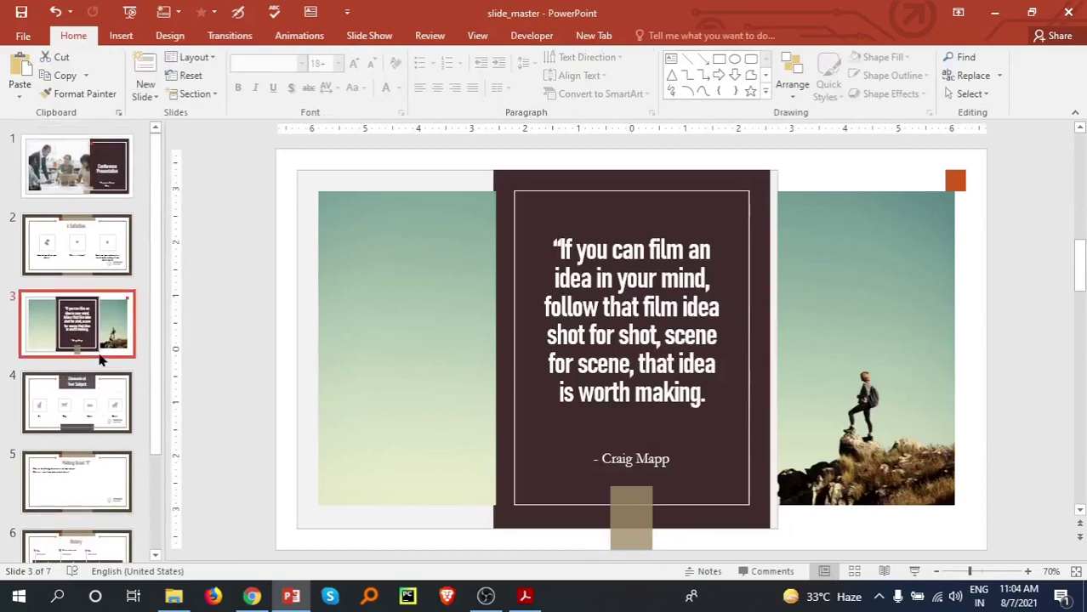
{"action": "scroll", "coordinate": [98, 353], "scroll_direction": "down", "scroll_amount": 2}
{"action": "left_click", "coordinate": [111, 496]}
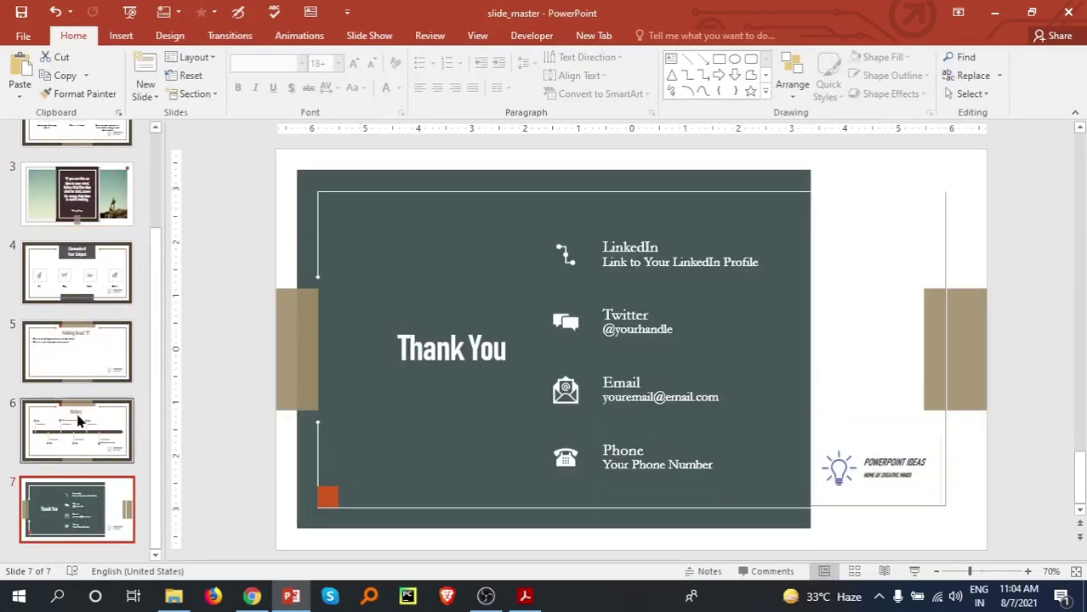
{"action": "scroll", "coordinate": [79, 418], "scroll_direction": "up", "scroll_amount": 3}
{"action": "left_click", "coordinate": [97, 331]}
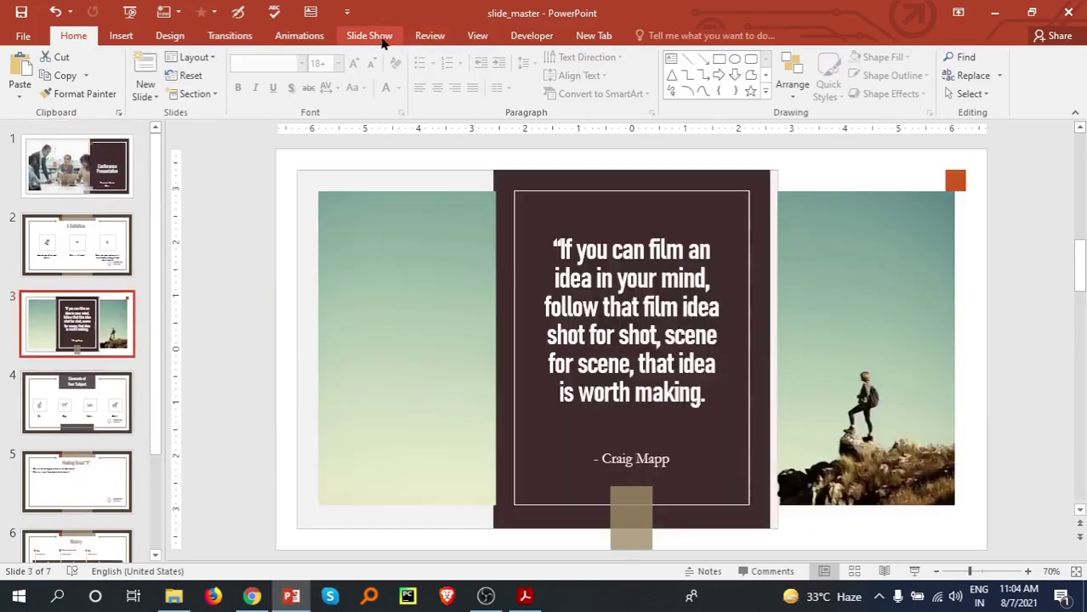
- Turn off Hide Background Graphics on the portrait quote layout, then close Master View
{"action": "left_click", "coordinate": [474, 38]}
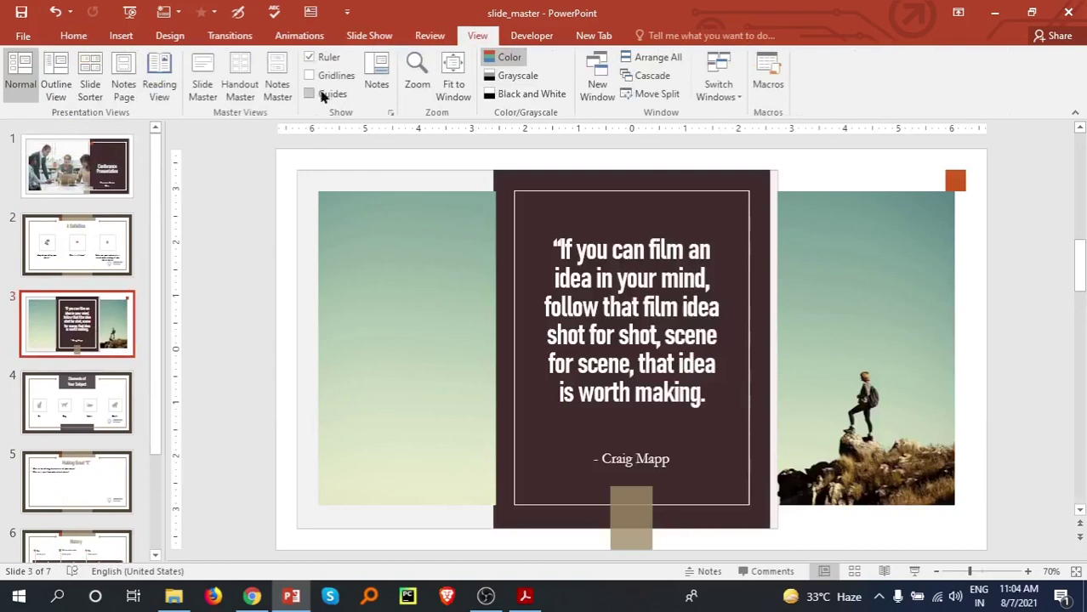
{"action": "left_click", "coordinate": [204, 87]}
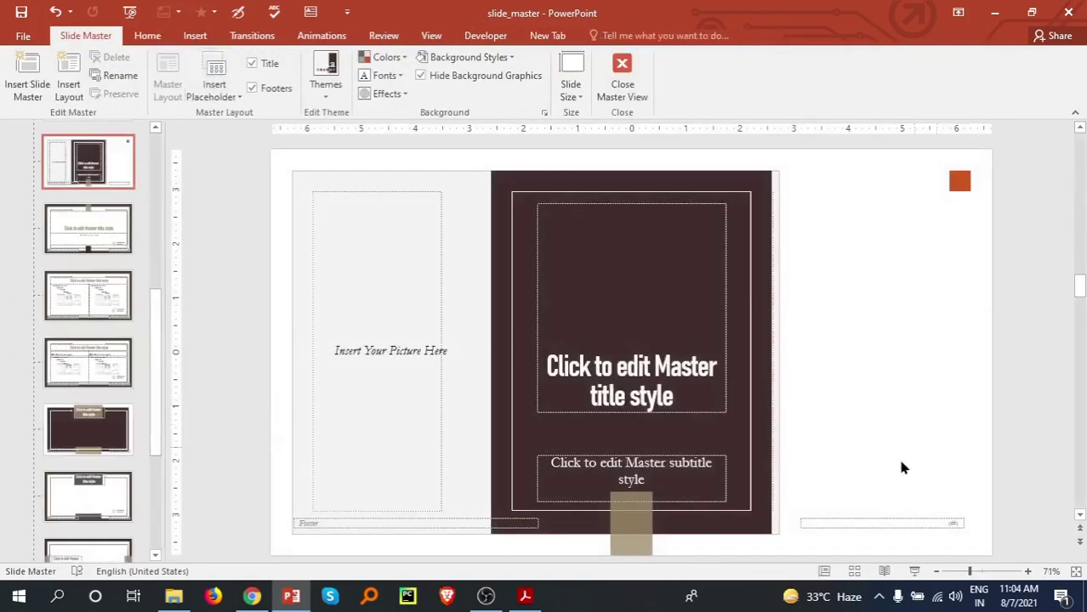
{"action": "left_click", "coordinate": [922, 522]}
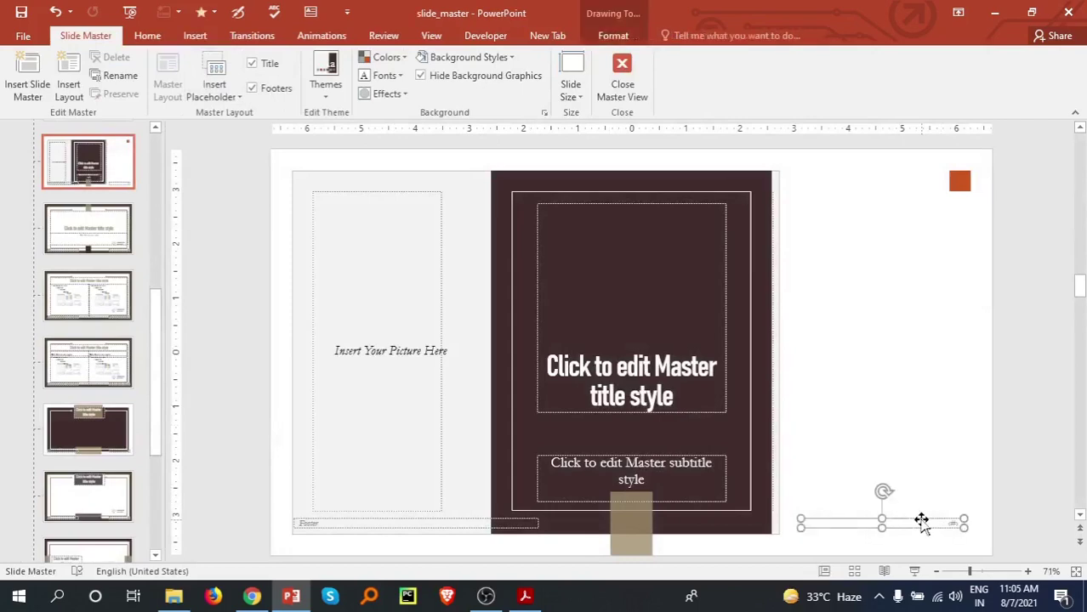
{"action": "left_click", "coordinate": [880, 374]}
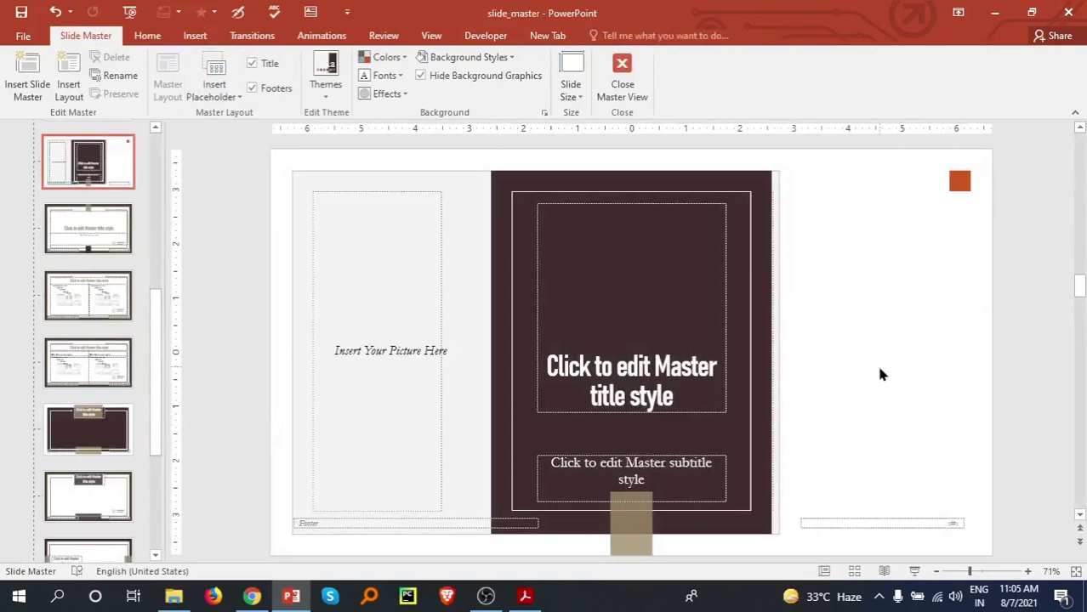
{"action": "left_click", "coordinate": [453, 78]}
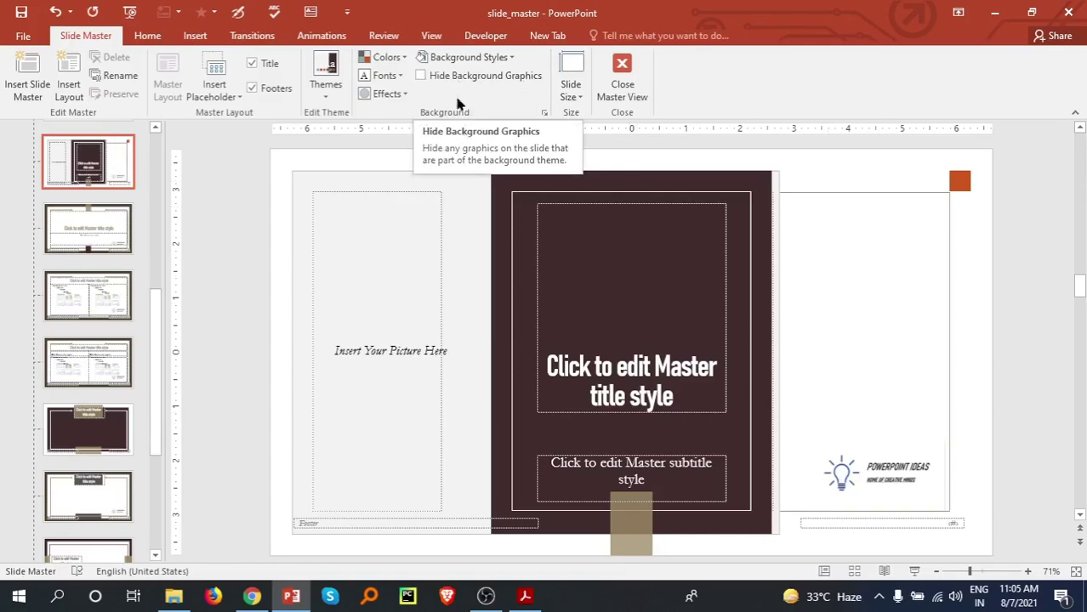
{"action": "left_click", "coordinate": [622, 78]}
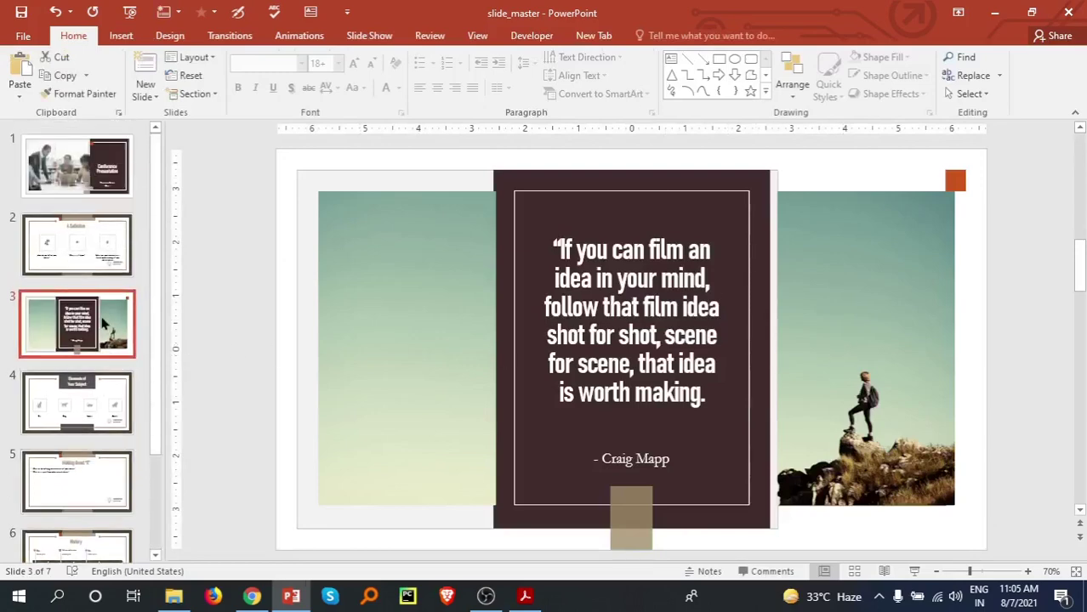
- Delete the mountain photo from the quote slide (slide 3)
{"action": "left_click", "coordinate": [861, 374]}
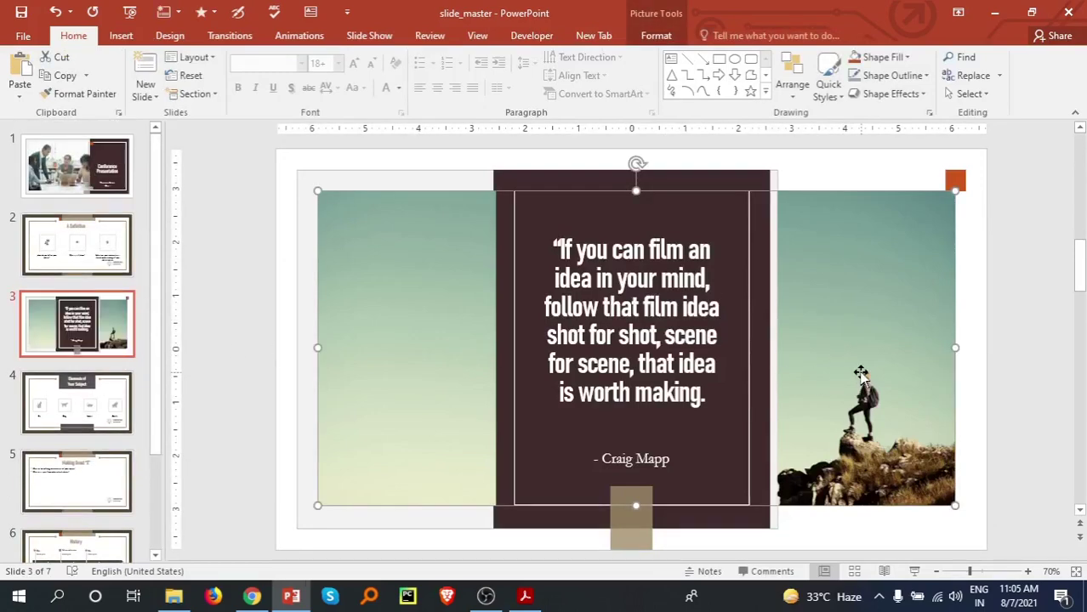
{"action": "left_click_drag", "start_coordinate": [954, 347], "coordinate": [776, 353]}
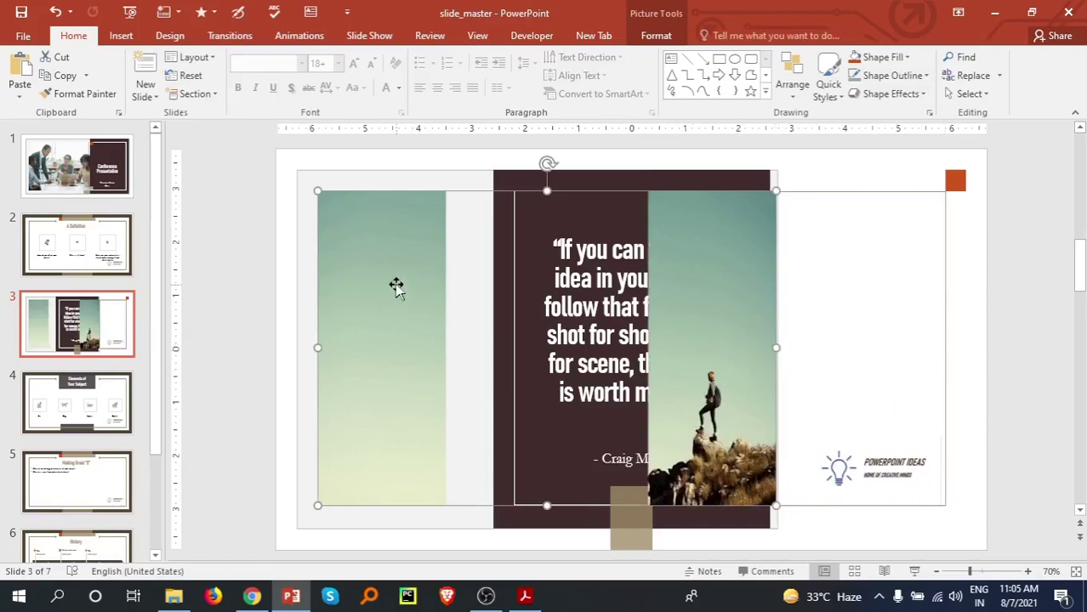
{"action": "key", "text": "Delete"}
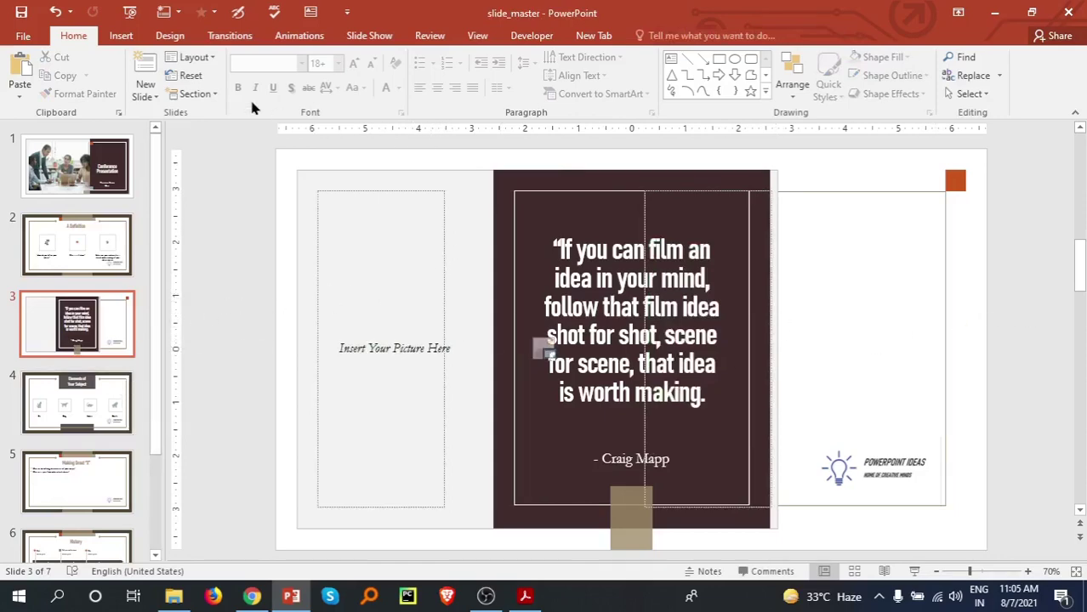
{"action": "left_click", "coordinate": [81, 170]}
- Delete the empty 'Insert Your Picture Here' placeholder from the quote slide
{"action": "left_click", "coordinate": [91, 246]}
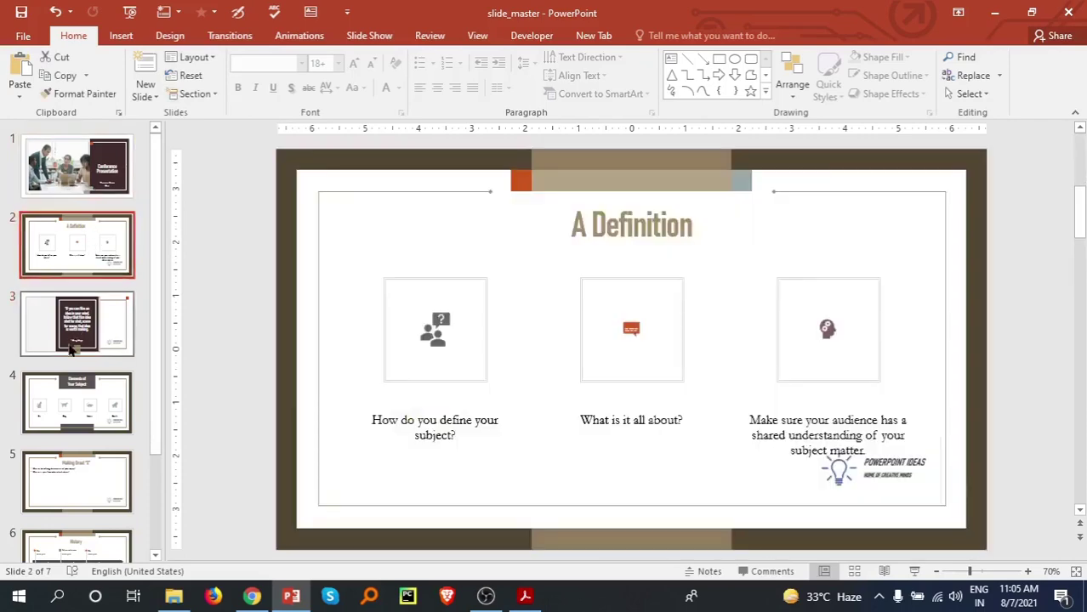
{"action": "left_click", "coordinate": [81, 317]}
{"action": "left_click", "coordinate": [75, 396]}
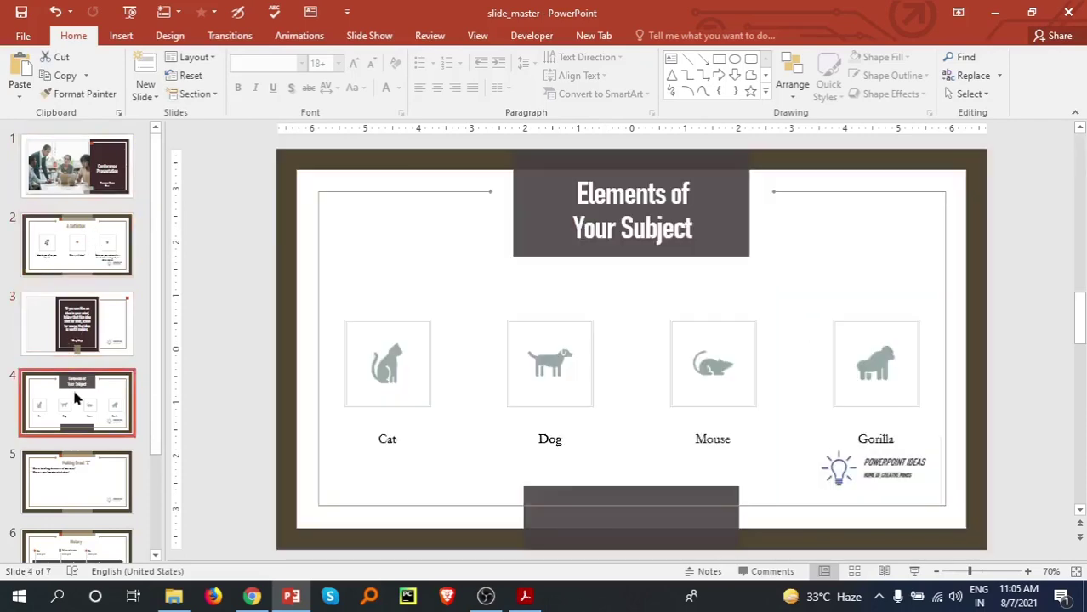
{"action": "left_click", "coordinate": [78, 336]}
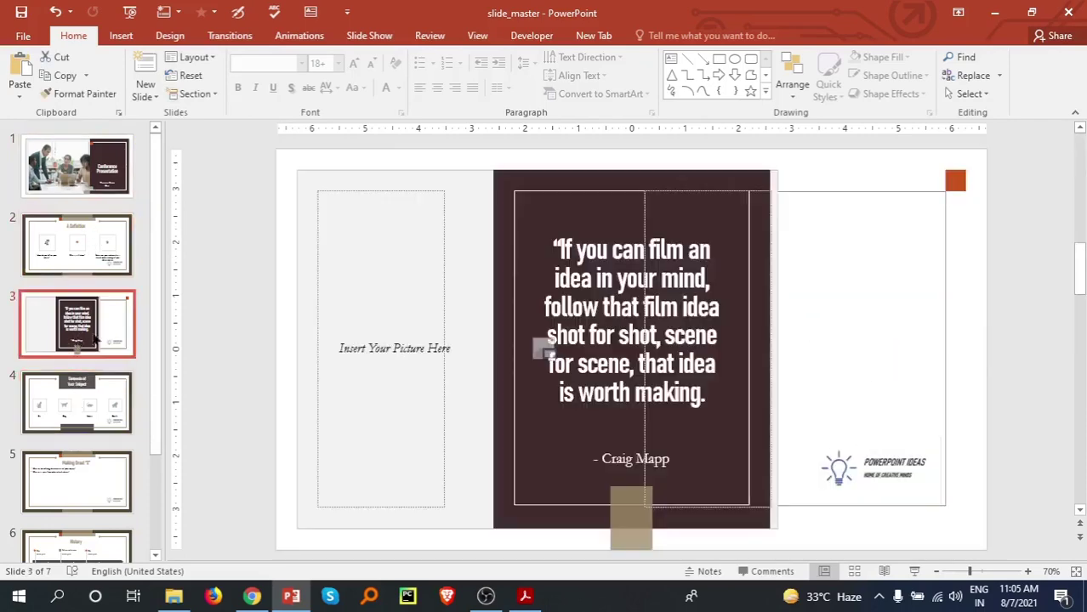
{"action": "left_click", "coordinate": [408, 283]}
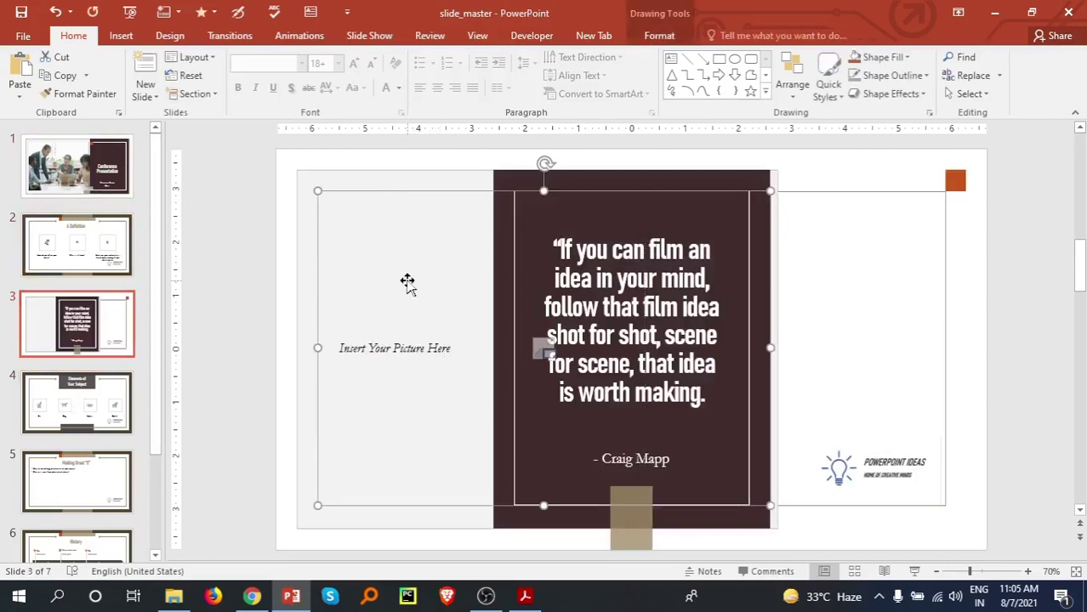
{"action": "key", "text": "Delete"}
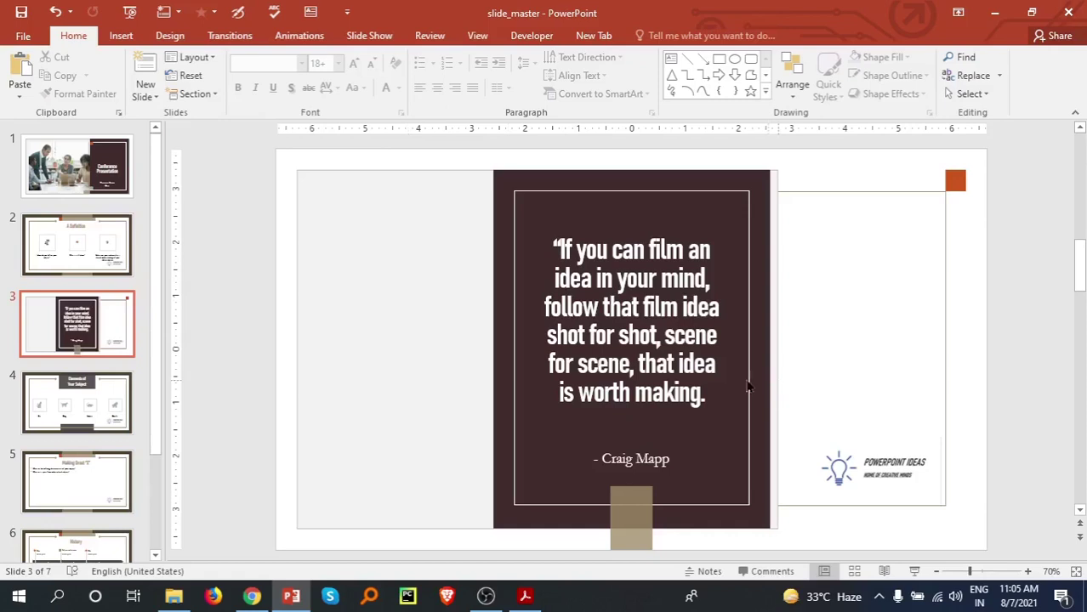
- Review the slides, ending on the Thank You slide with the logo visible
{"action": "left_click", "coordinate": [87, 255]}
{"action": "left_click", "coordinate": [77, 342]}
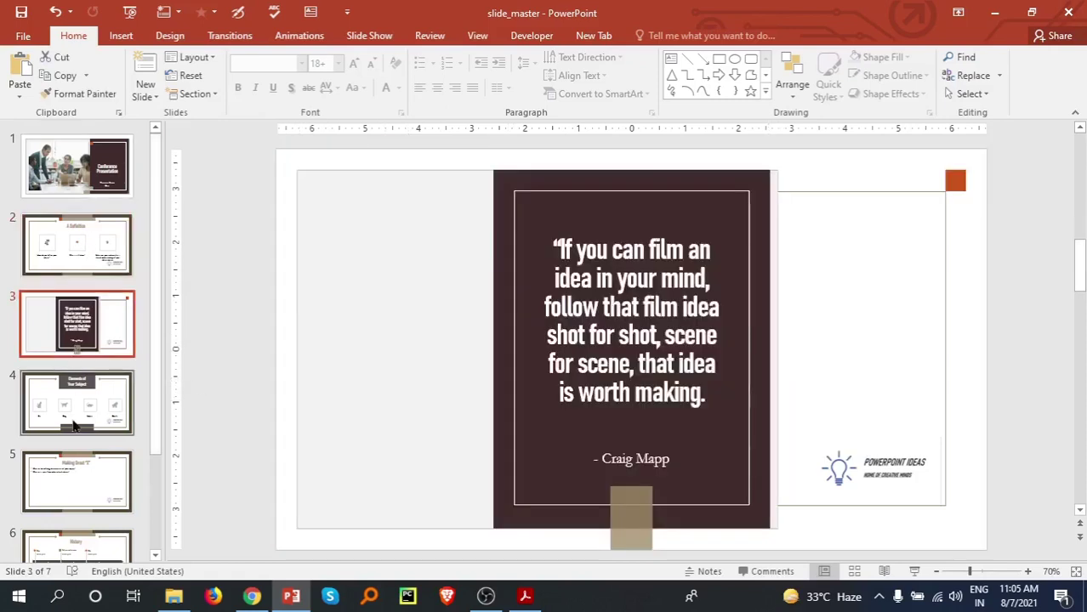
{"action": "scroll", "coordinate": [73, 426], "scroll_direction": "down", "scroll_amount": 3}
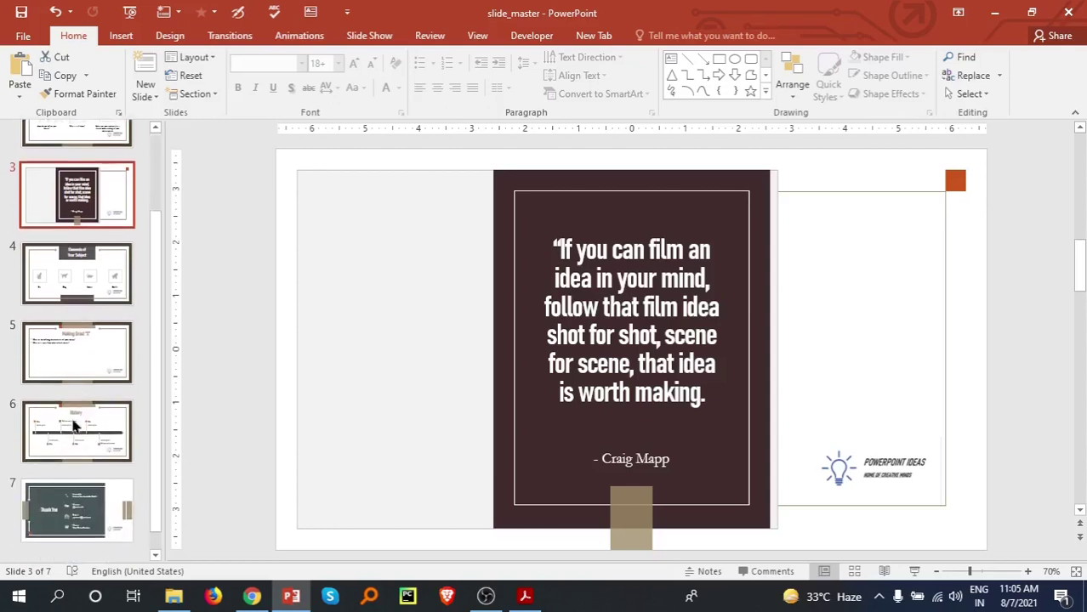
{"action": "left_click", "coordinate": [75, 493]}
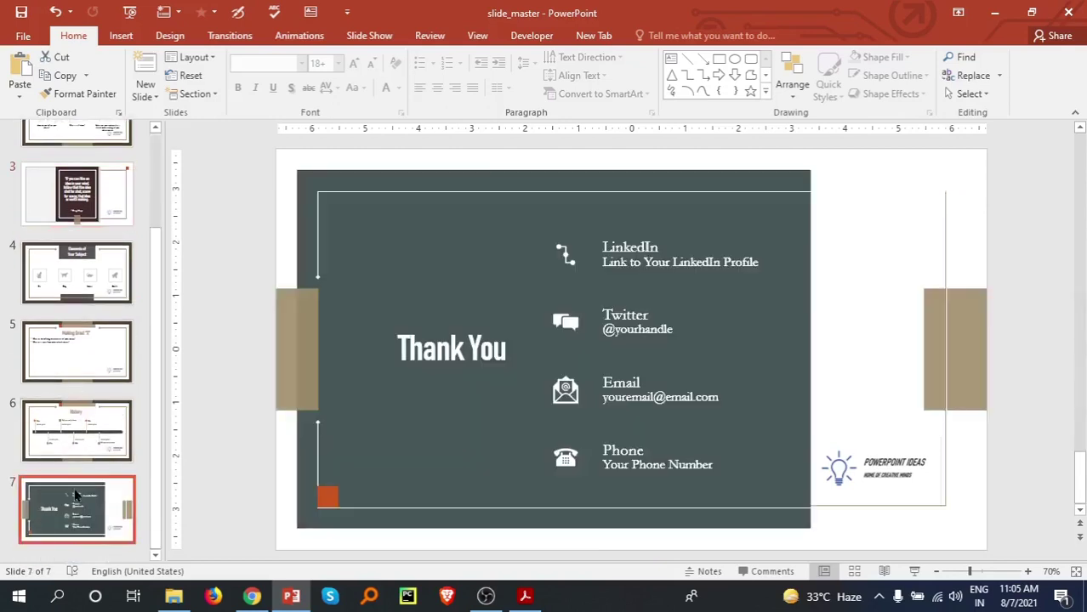
{"action": "scroll", "coordinate": [75, 495], "scroll_direction": "up", "scroll_amount": 2}
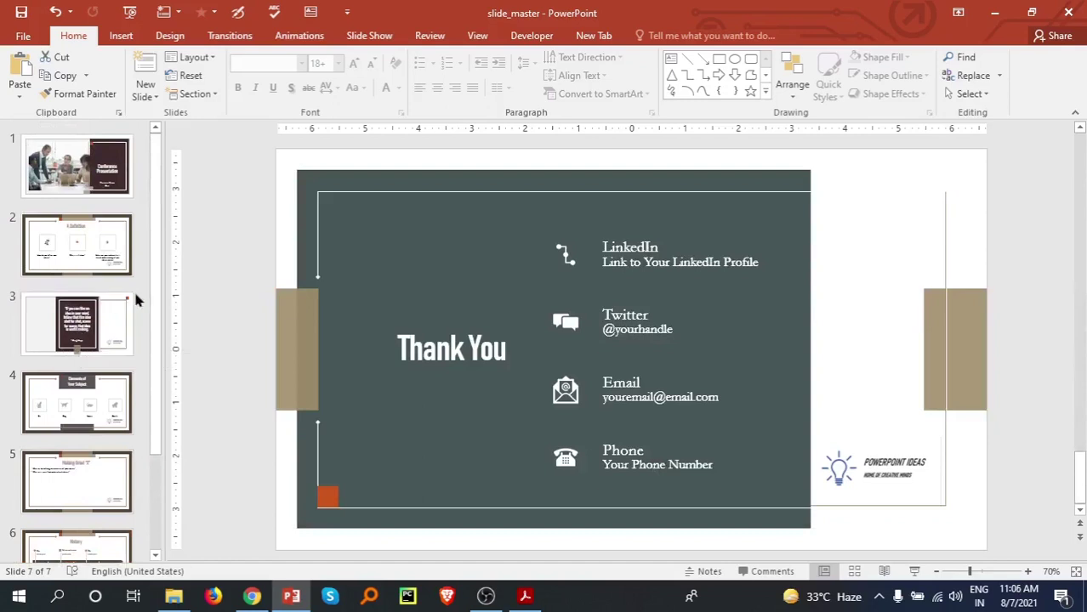
{"action": "left_click", "coordinate": [465, 43]}
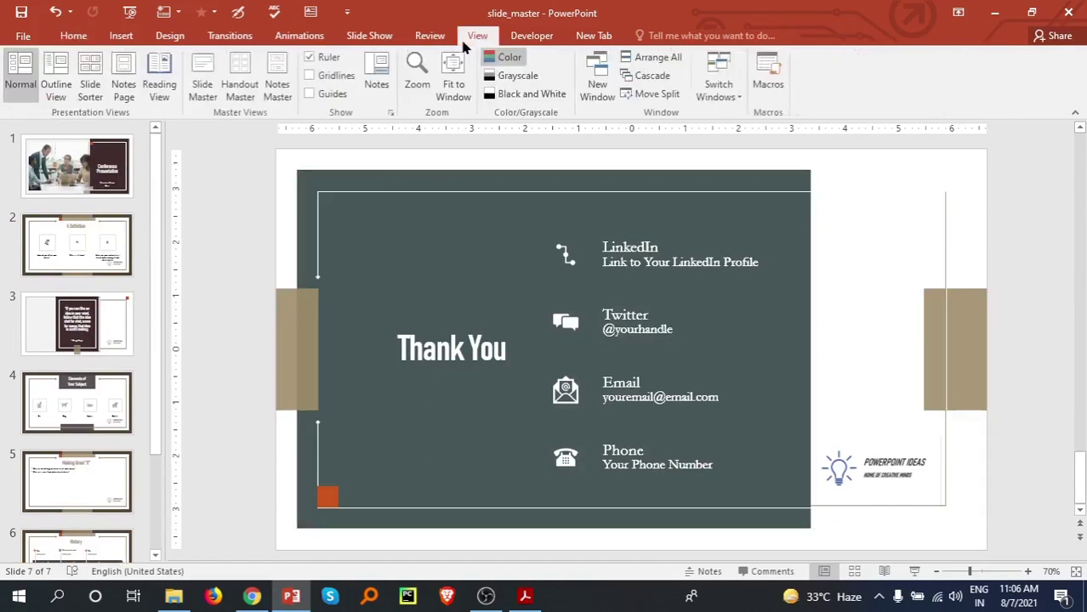
- In Slide Master view, insert a new custom layout at the end of the layout list
{"action": "left_click", "coordinate": [204, 87]}
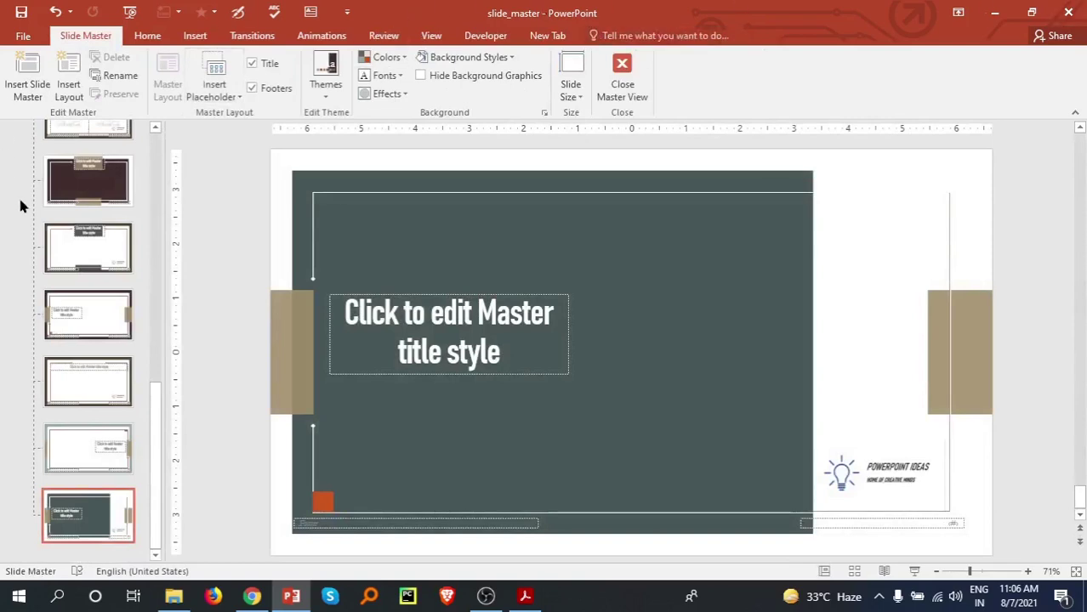
{"action": "left_click", "coordinate": [68, 75]}
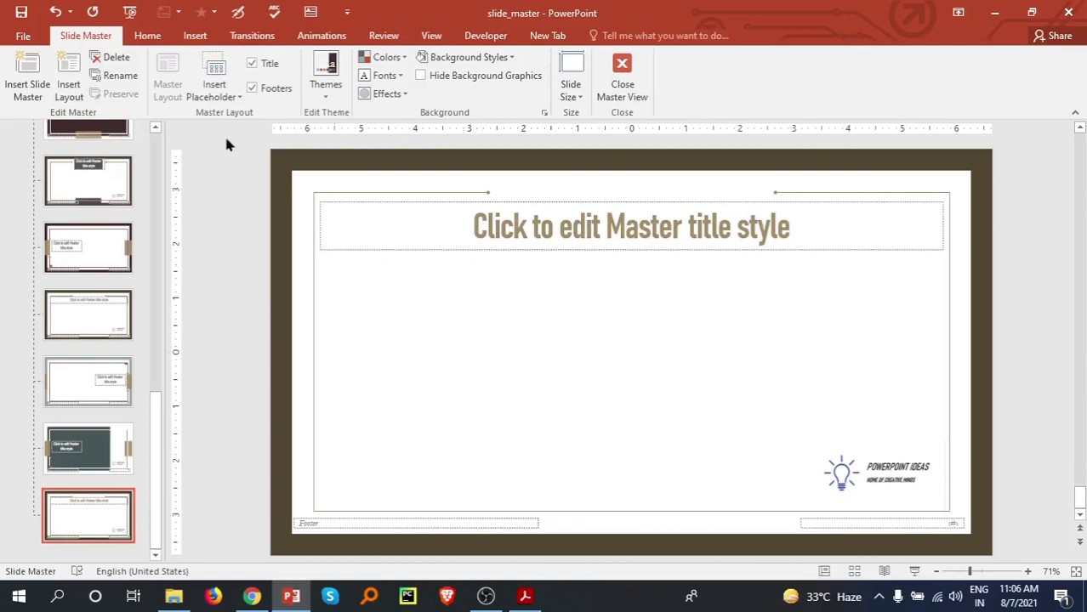
- Draw a text placeholder across the lower part of the new layout
{"action": "left_click", "coordinate": [220, 99]}
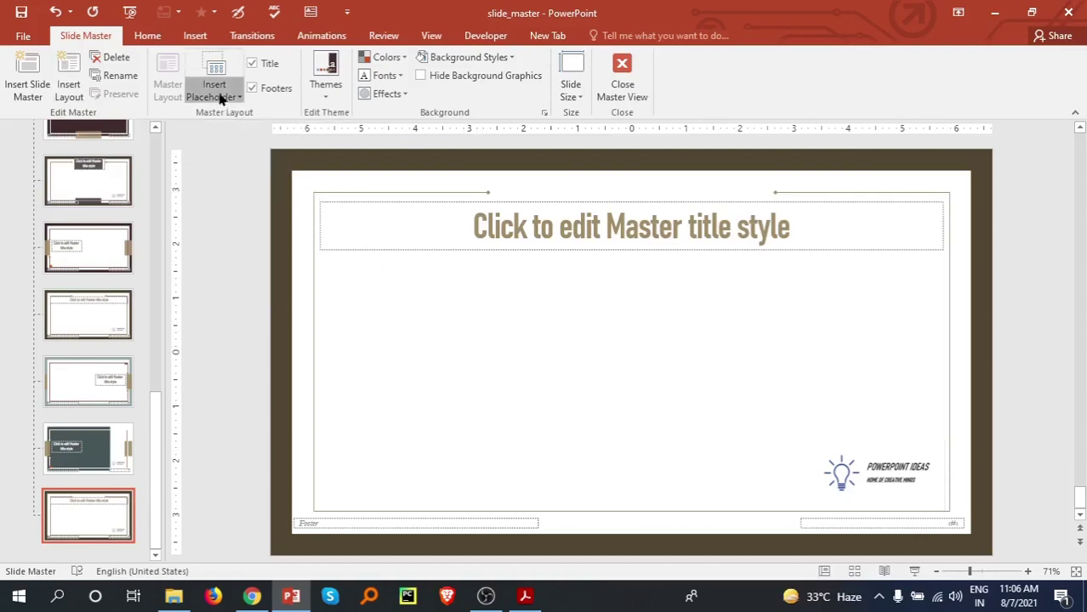
{"action": "left_click", "coordinate": [235, 157]}
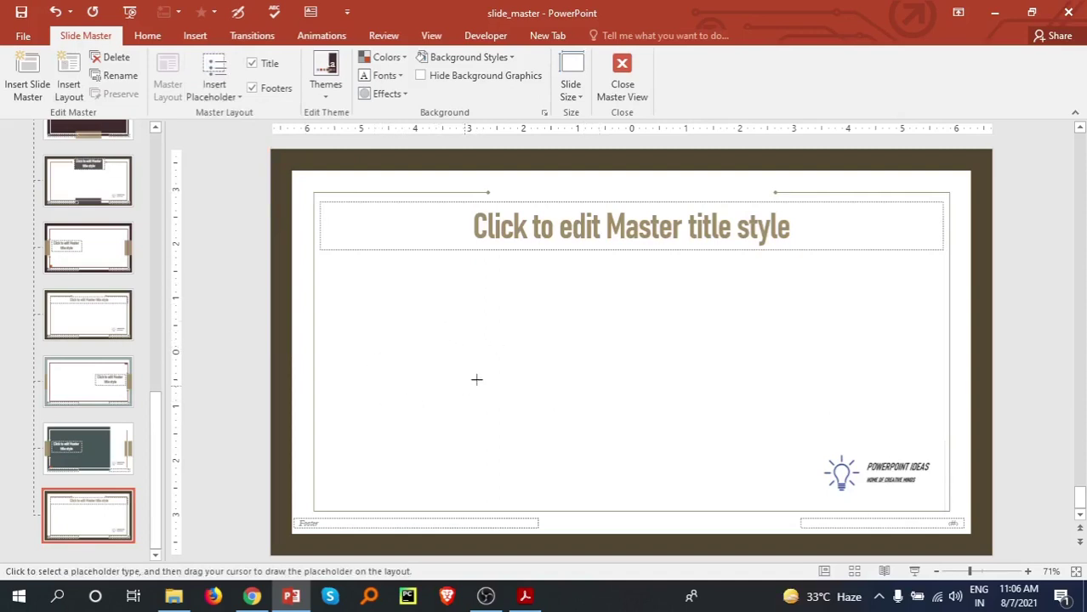
{"action": "mouse_move", "coordinate": [348, 436]}
{"action": "left_mouse_down"}
{"action": "mouse_move", "coordinate": [452, 488]}
{"action": "mouse_move", "coordinate": [926, 500]}
{"action": "left_mouse_up"}
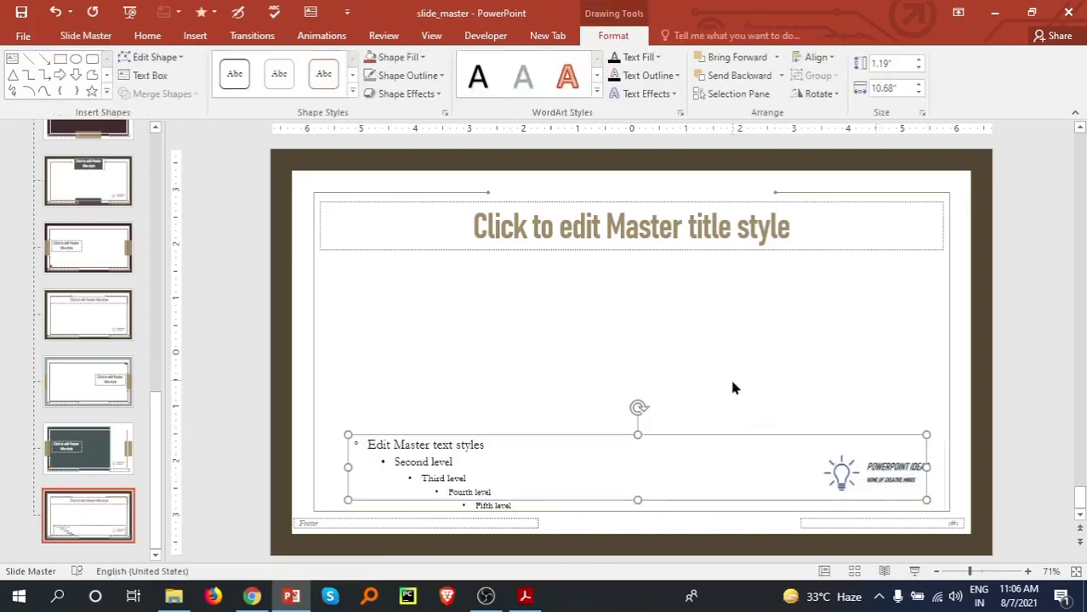
{"action": "left_click_drag", "start_coordinate": [573, 434], "coordinate": [575, 390]}
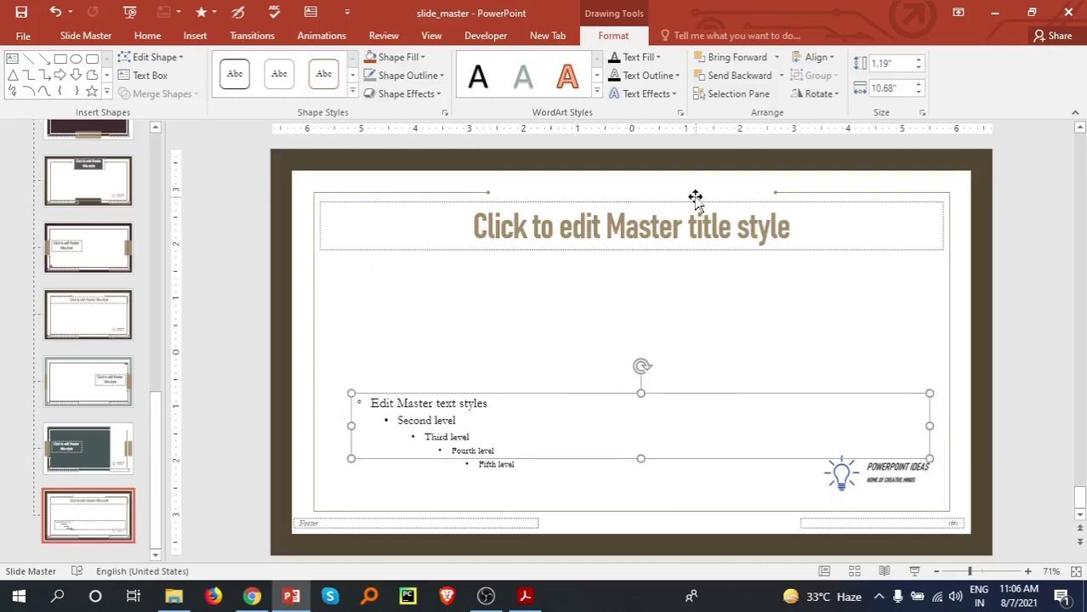
- Delete the layout's title placeholder and move the text placeholder to the top
{"action": "left_click", "coordinate": [696, 198]}
{"action": "key", "text": "Delete"}
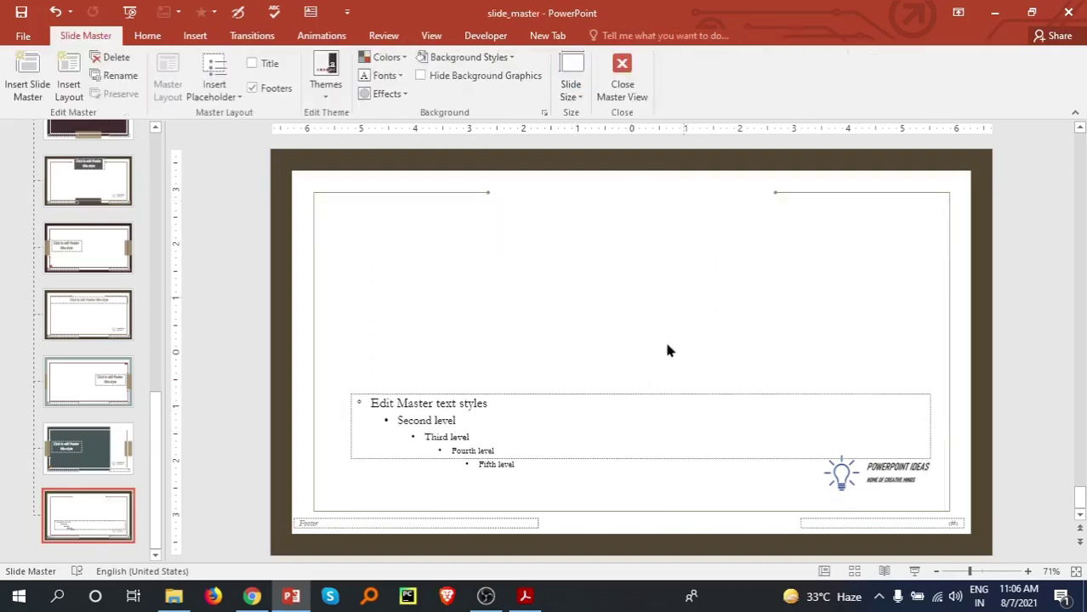
{"action": "left_click", "coordinate": [654, 396]}
{"action": "left_click_drag", "start_coordinate": [655, 394], "coordinate": [648, 210]}
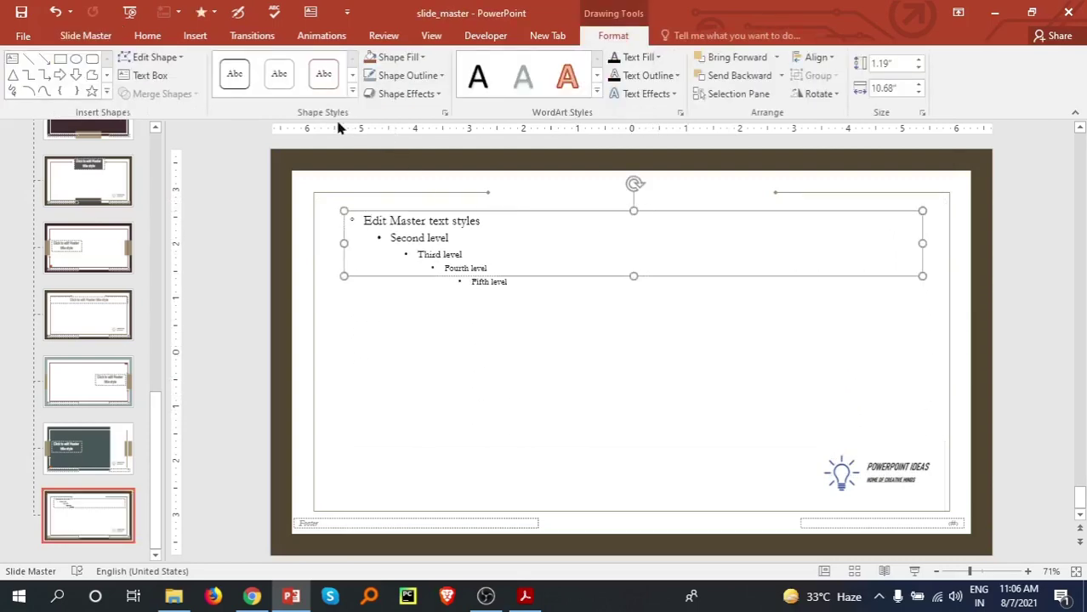
- Draw a large picture placeholder below the top text placeholder
{"action": "left_click", "coordinate": [85, 36]}
{"action": "left_click", "coordinate": [216, 92]}
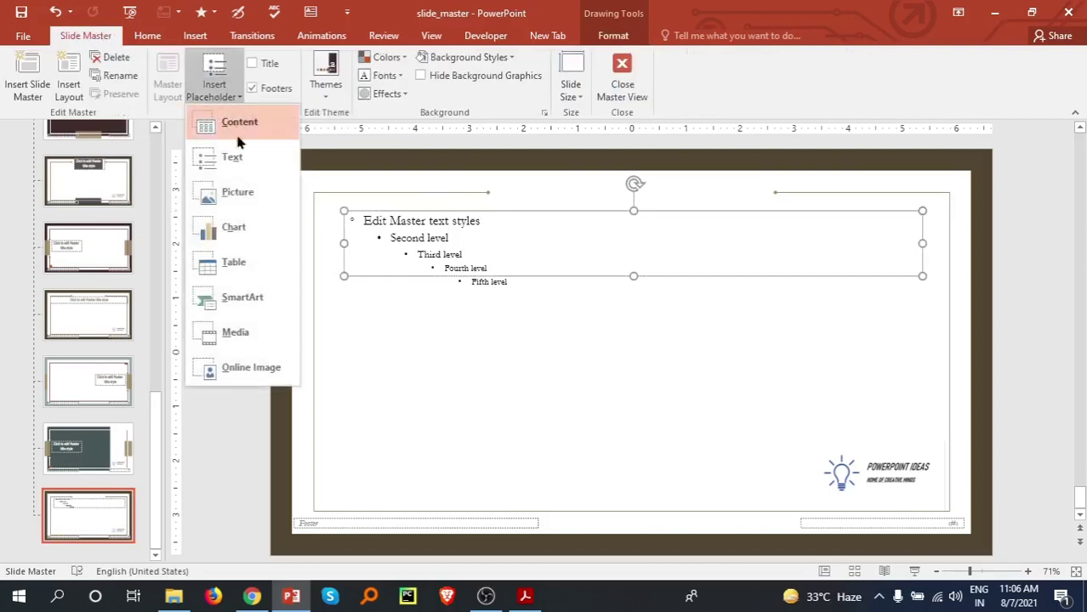
{"action": "left_click", "coordinate": [252, 198]}
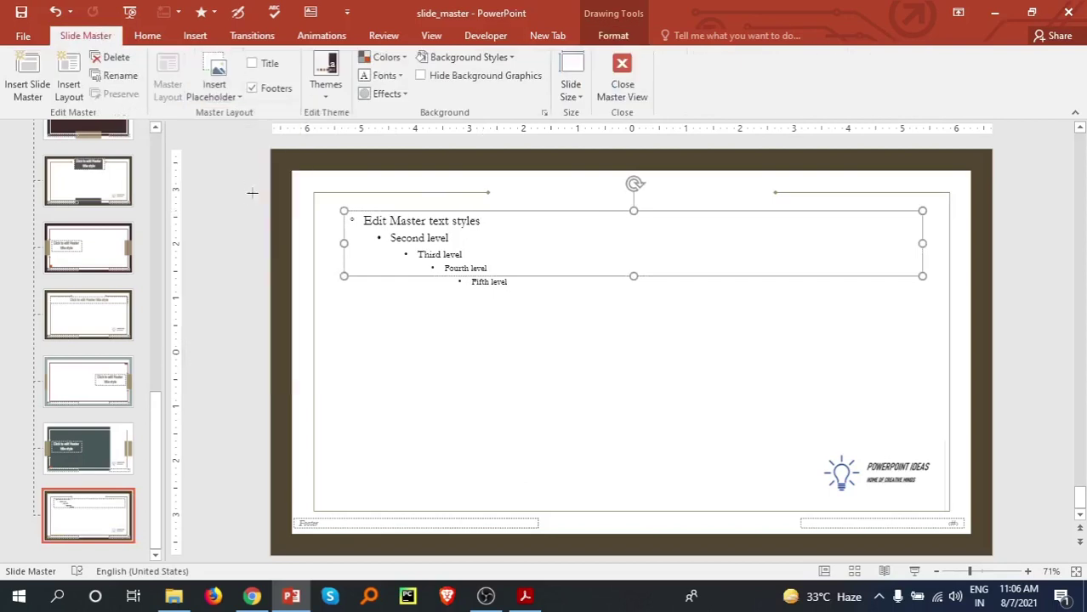
{"action": "left_click_drag", "start_coordinate": [343, 292], "coordinate": [813, 503]}
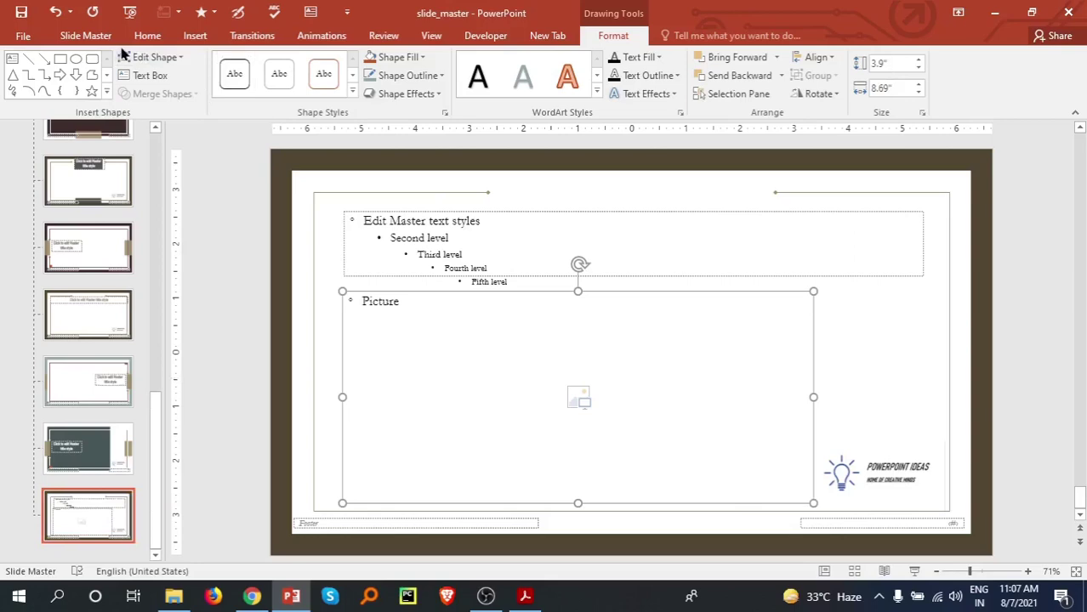
- Draw a narrow text placeholder to the right of the picture placeholder
{"action": "left_click", "coordinate": [98, 39]}
{"action": "left_click", "coordinate": [216, 89]}
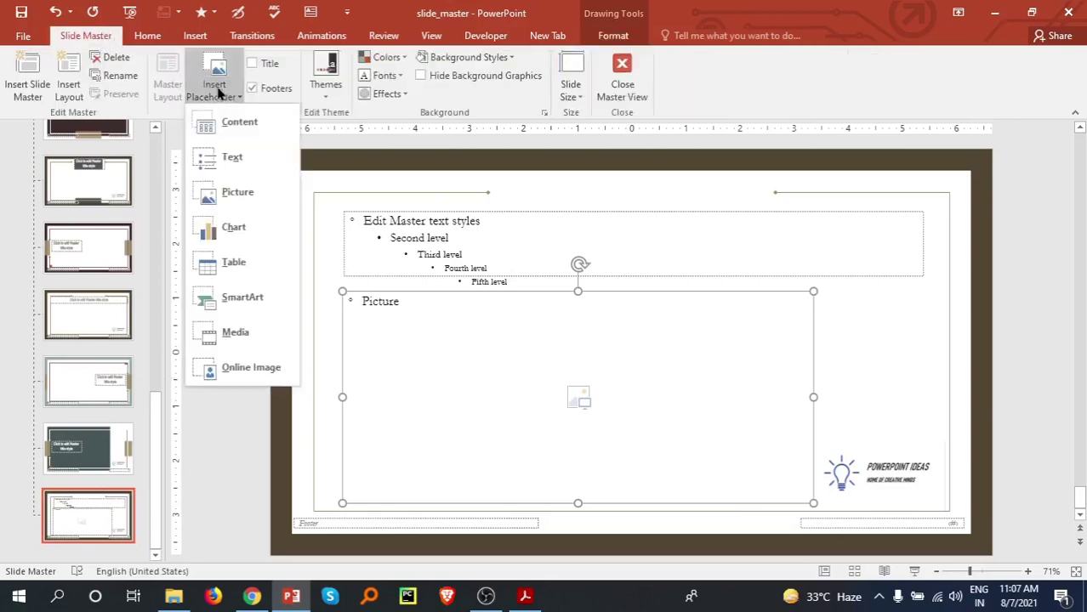
{"action": "left_click", "coordinate": [245, 162]}
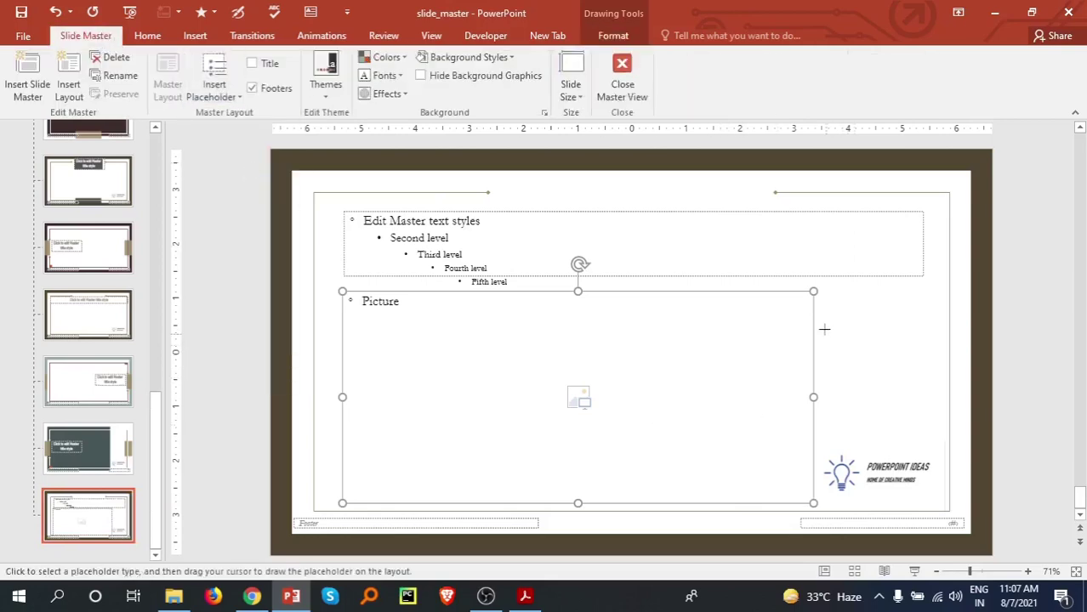
{"action": "left_click_drag", "start_coordinate": [829, 315], "coordinate": [931, 441]}
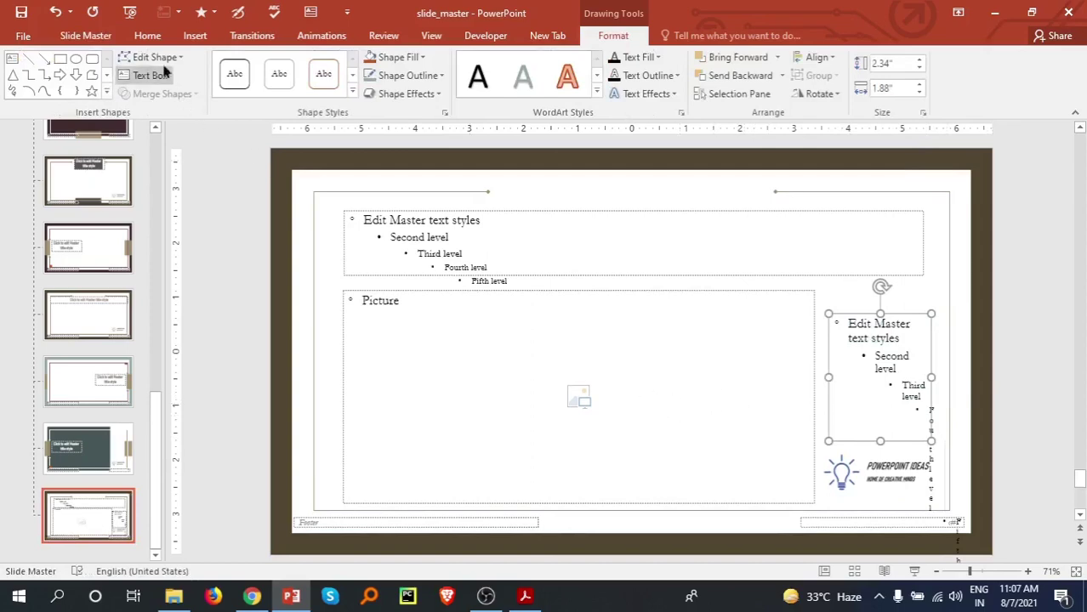
{"action": "left_click", "coordinate": [85, 36]}
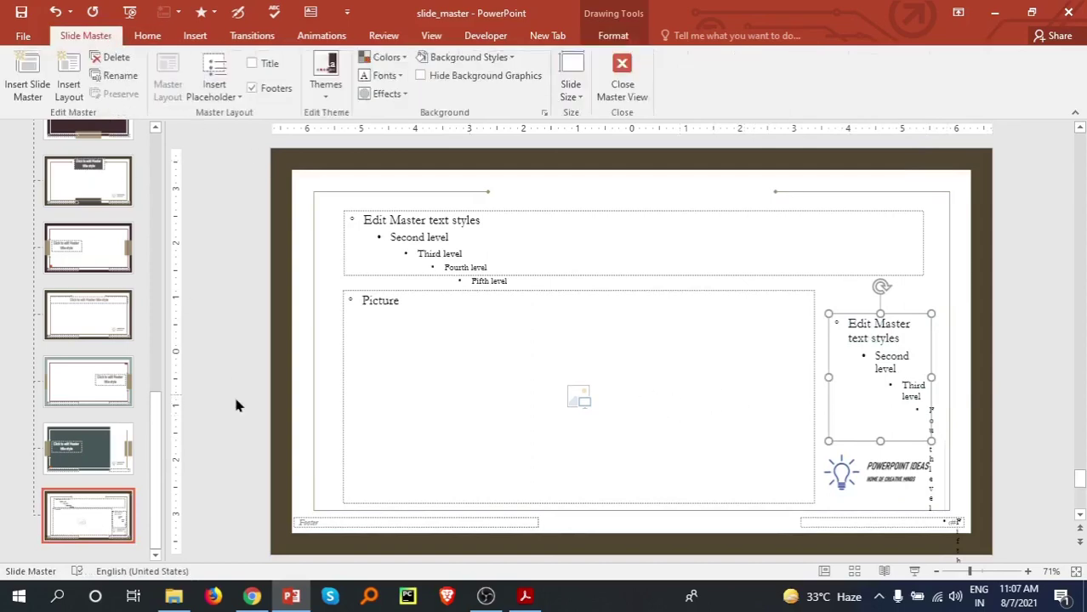
- Rename the custom layout from 'Custom Layout' to 'mu_layout' and close Master View
{"action": "left_click", "coordinate": [123, 79]}
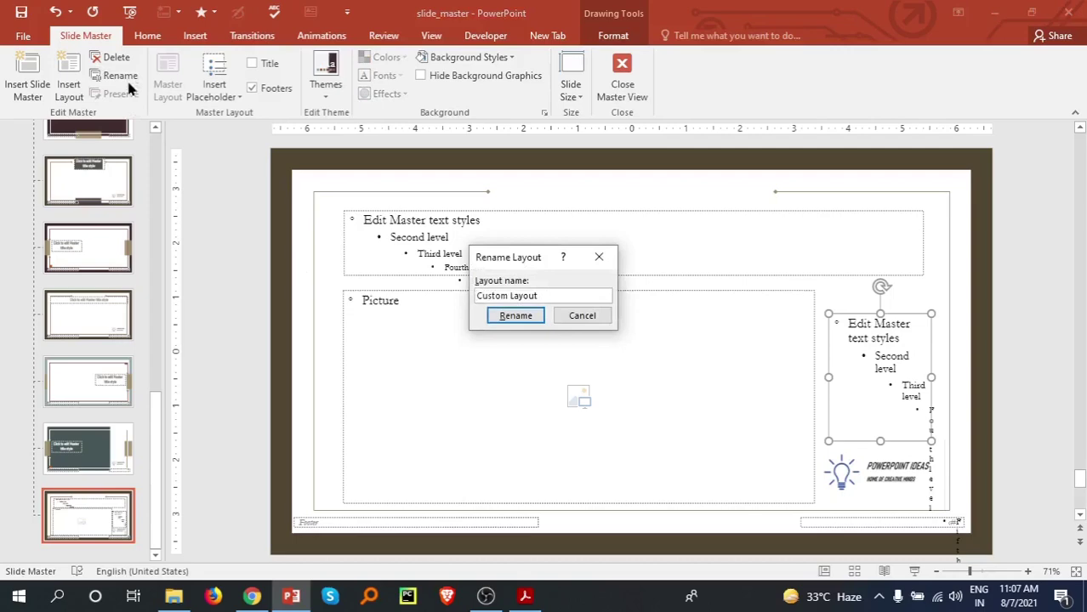
{"action": "left_click_drag", "start_coordinate": [560, 292], "coordinate": [474, 285]}
{"action": "type", "text": "mu_layout"}
{"action": "key", "text": "Return"}
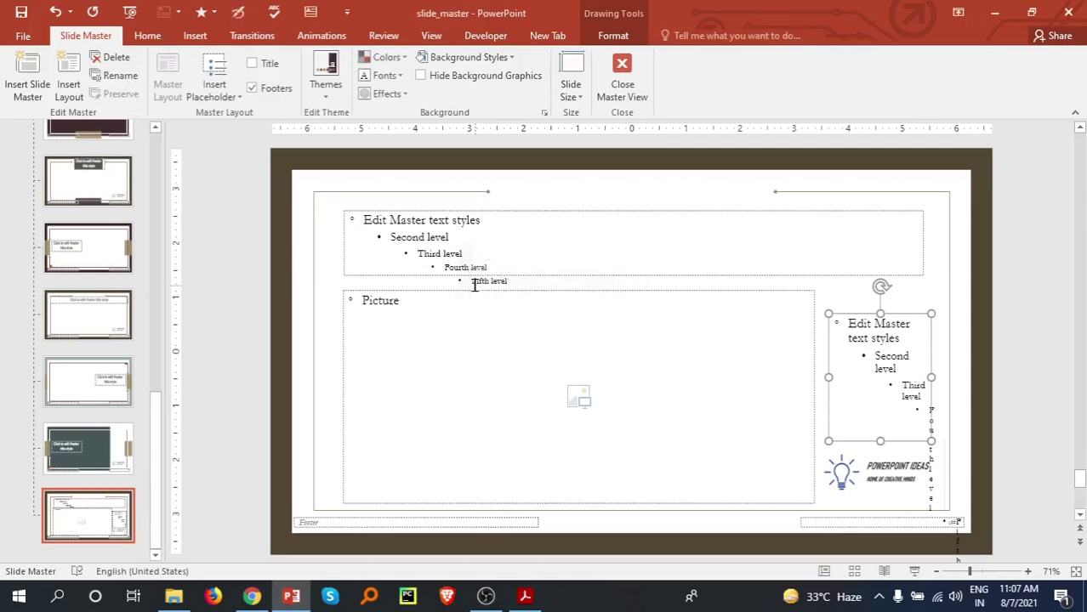
{"action": "left_click", "coordinate": [636, 81]}
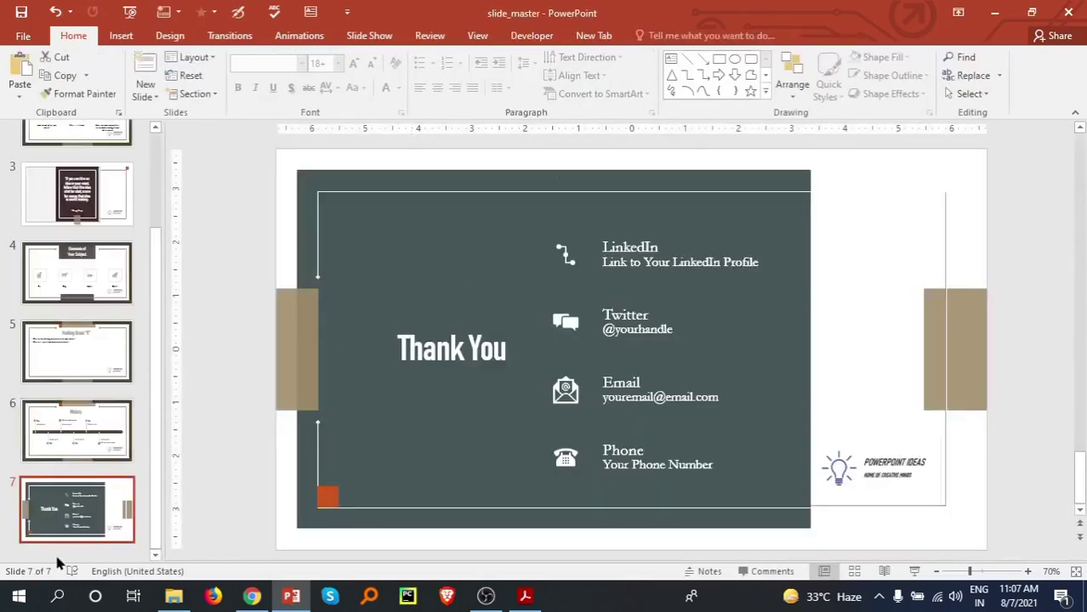
- Insert a new slide after slide 1
{"action": "scroll", "coordinate": [109, 267], "scroll_direction": "up", "scroll_amount": 3}
{"action": "left_click", "coordinate": [91, 207]}
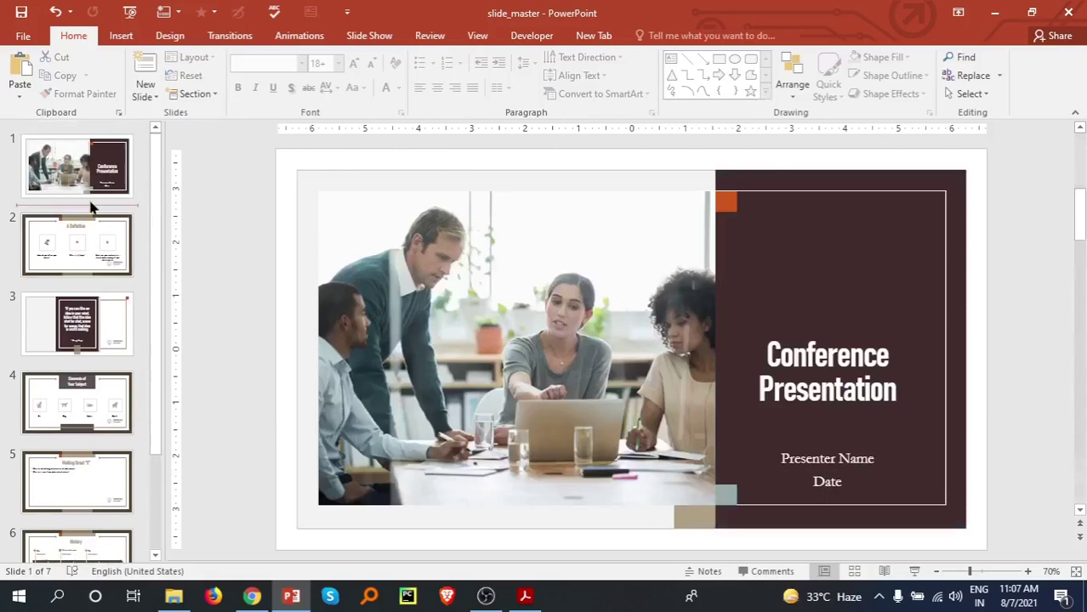
{"action": "right_click", "coordinate": [92, 207]}
{"action": "left_click", "coordinate": [128, 255]}
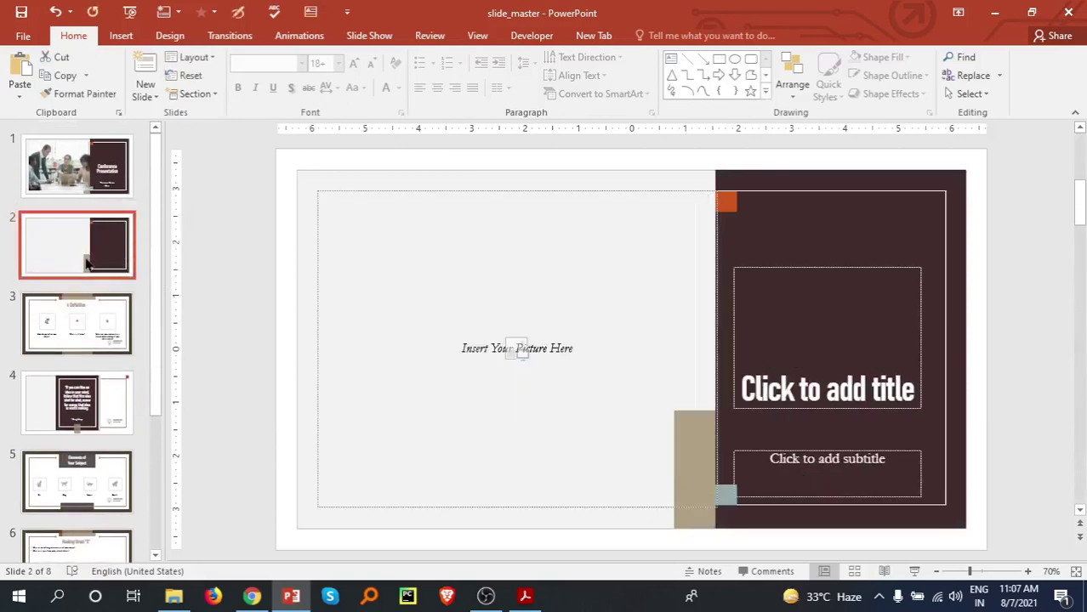
- Apply the mu_layout custom layout to the new slide 2
{"action": "right_click", "coordinate": [86, 256]}
{"action": "mouse_move", "coordinate": [156, 469]}
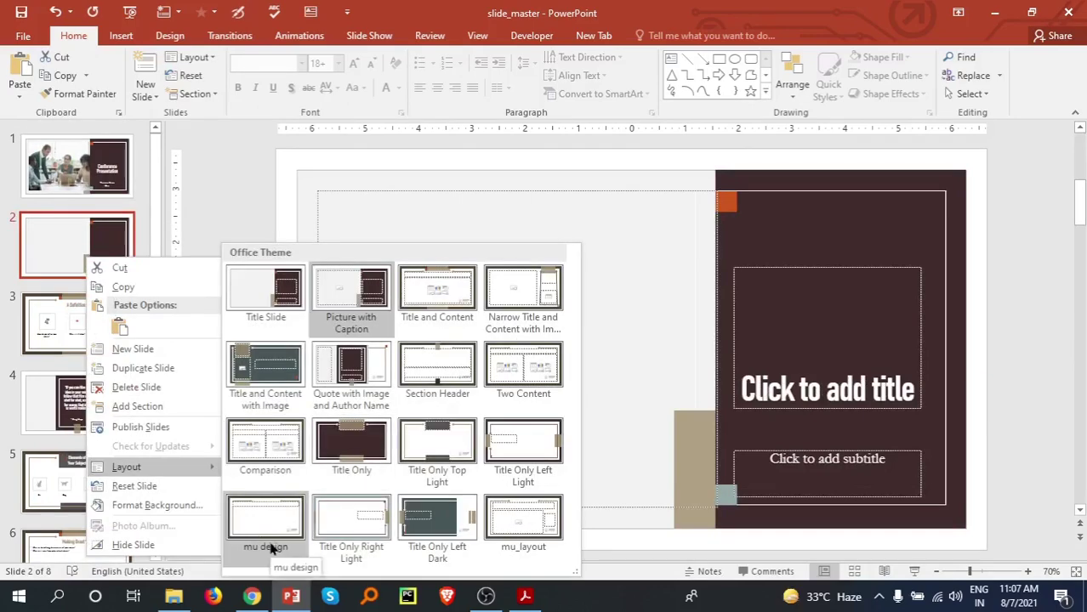
{"action": "left_click", "coordinate": [534, 515]}
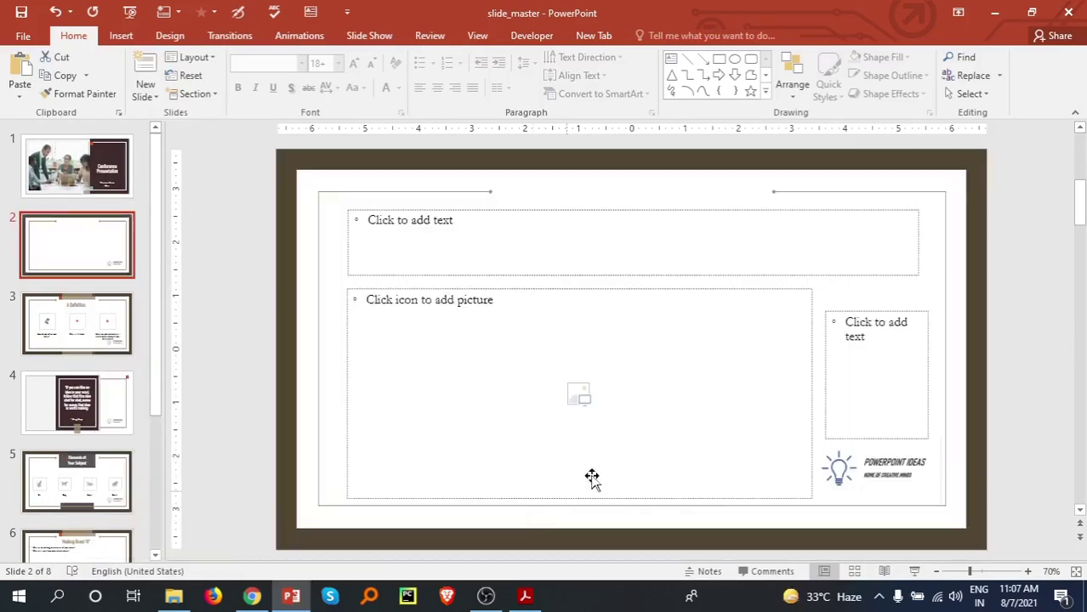
{"action": "left_click", "coordinate": [721, 394]}
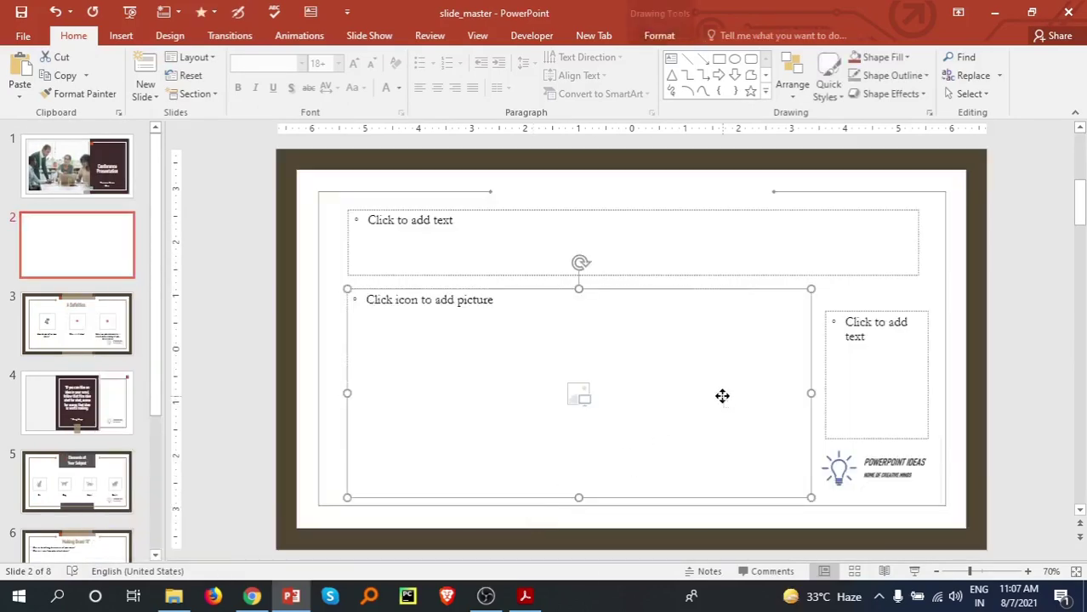
{"action": "left_click", "coordinate": [24, 465]}
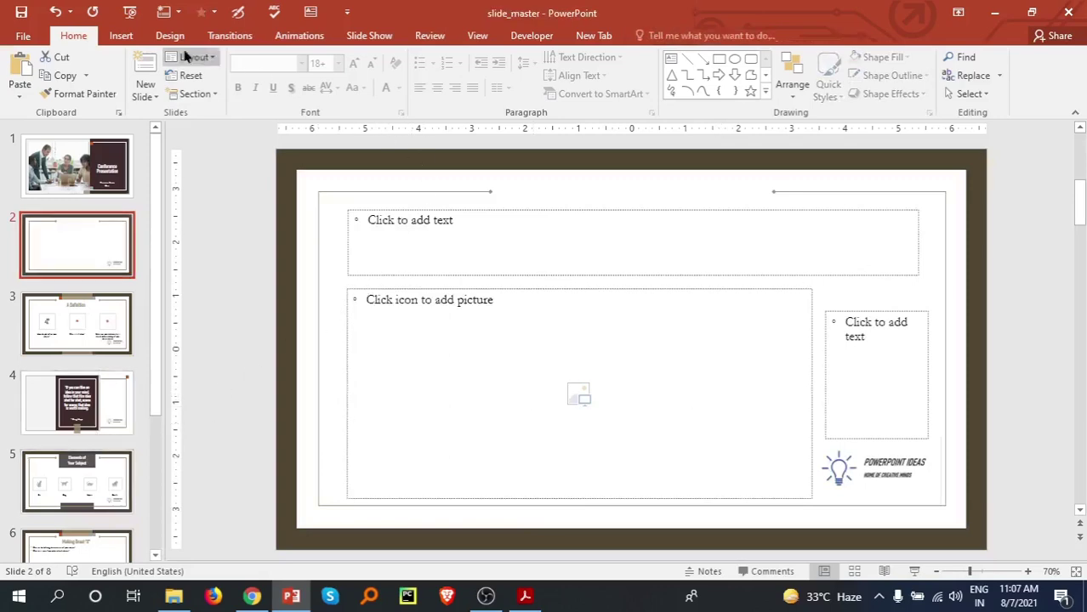
{"action": "left_click", "coordinate": [477, 35]}
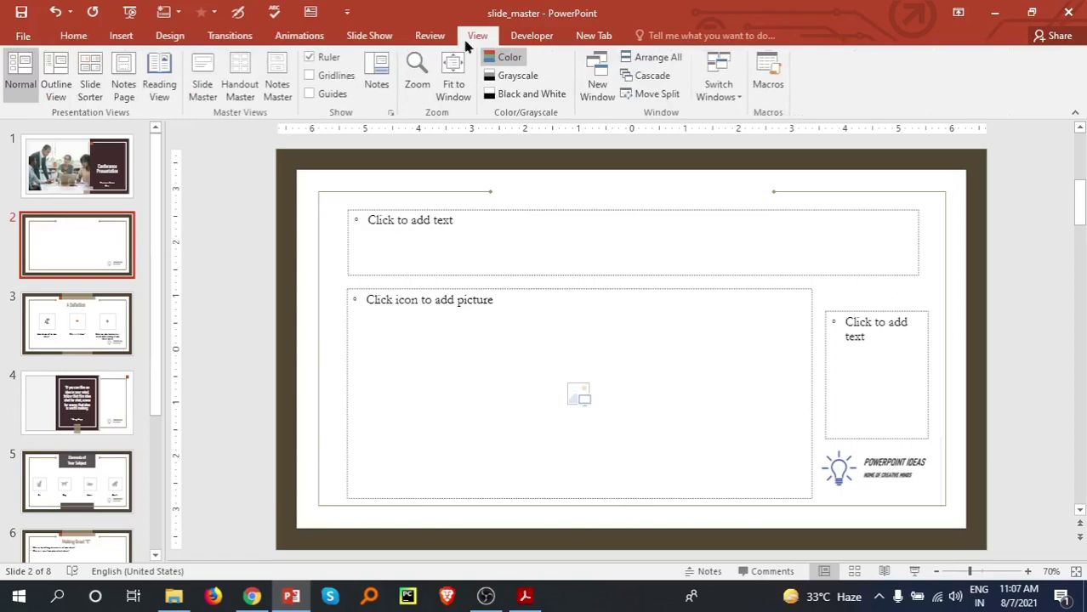
- Switch back to Slide Master view and select the top master slide above Title and Content
{"action": "left_click", "coordinate": [204, 85]}
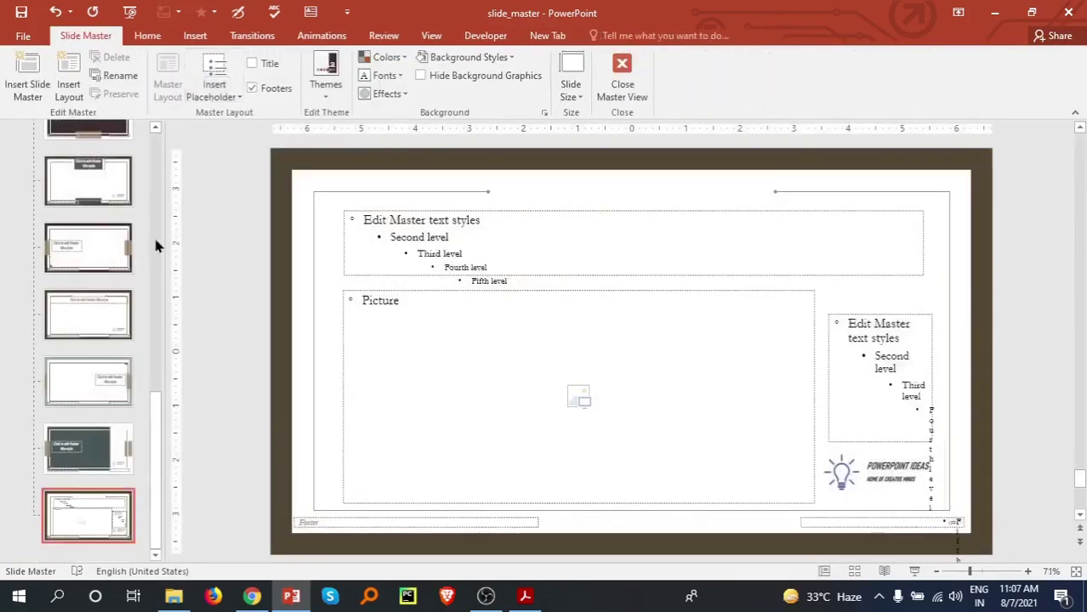
{"action": "scroll", "coordinate": [121, 336], "scroll_direction": "up", "scroll_amount": 2}
{"action": "scroll", "coordinate": [120, 360], "scroll_direction": "down", "scroll_amount": 2}
{"action": "scroll", "coordinate": [121, 359], "scroll_direction": "up", "scroll_amount": 4}
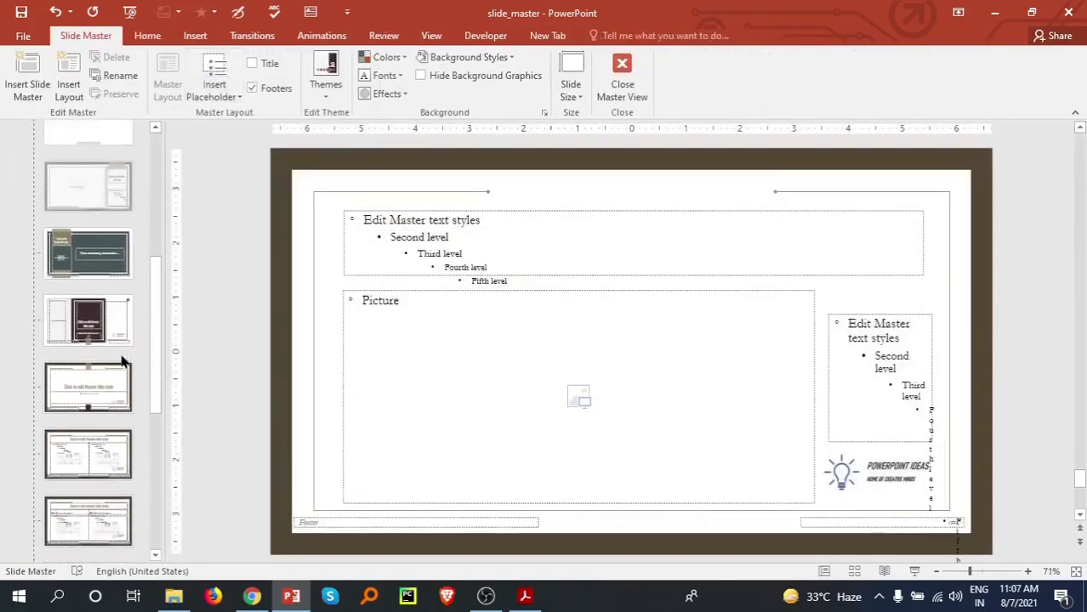
{"action": "left_click", "coordinate": [109, 212]}
{"action": "left_click", "coordinate": [107, 161]}
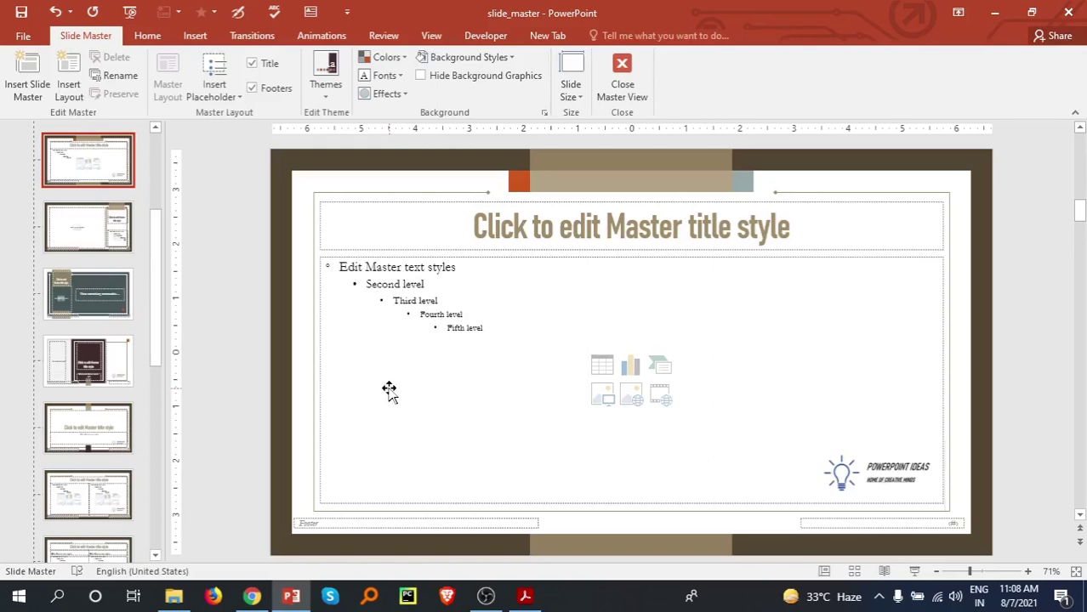
{"action": "scroll", "coordinate": [145, 417], "scroll_direction": "up", "scroll_amount": 5}
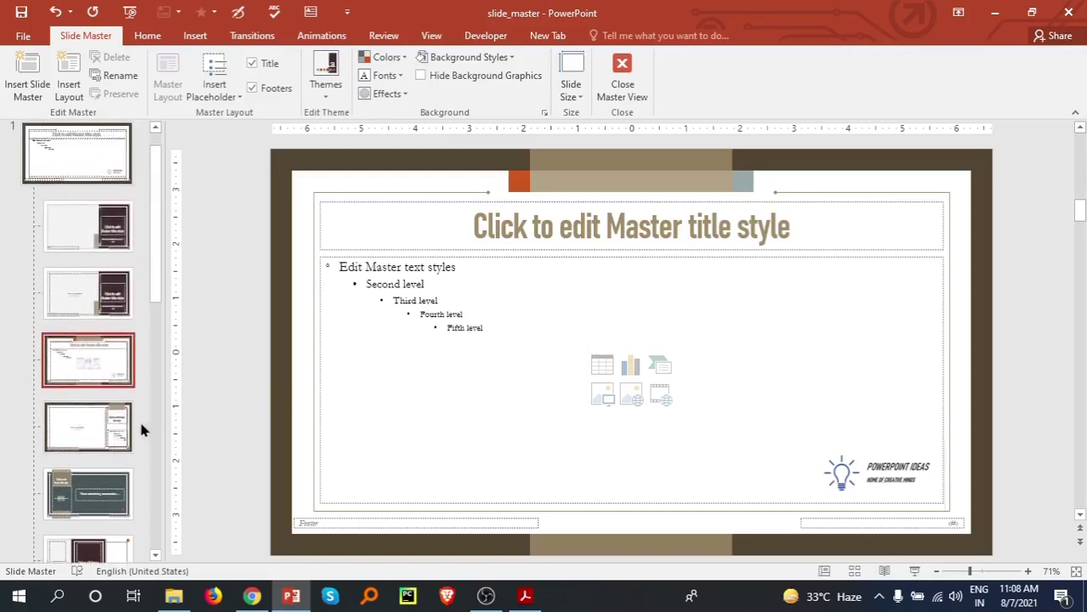
{"action": "left_click", "coordinate": [91, 153]}
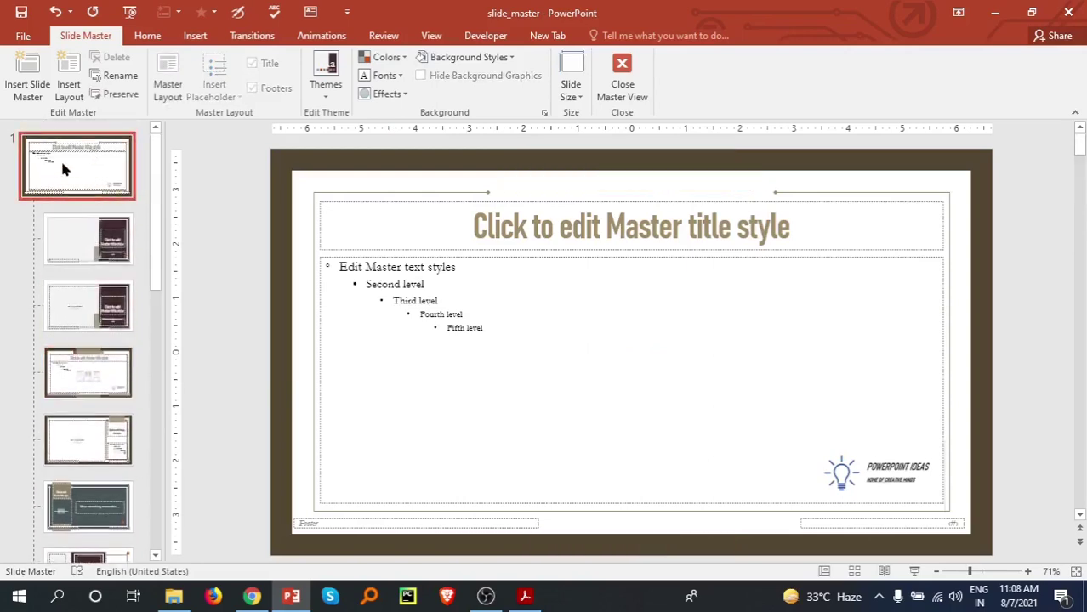